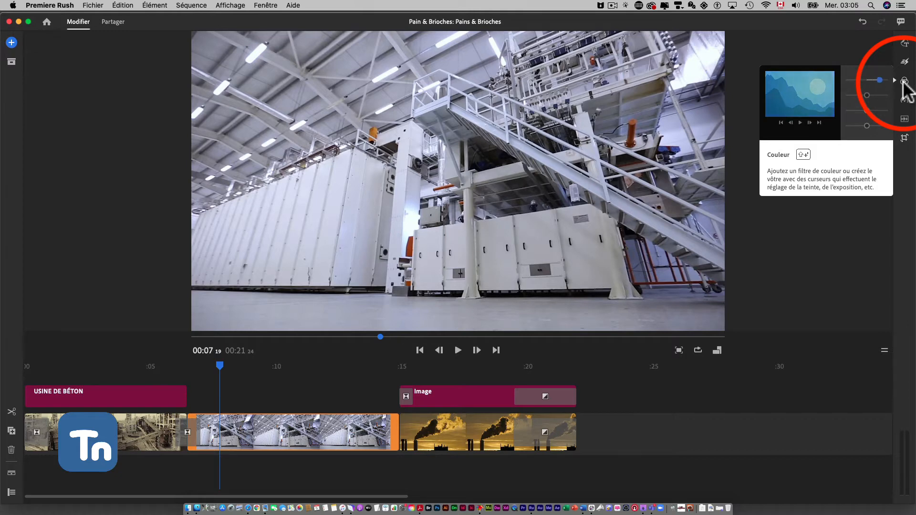
Step: Try the built-in colour presets Désinvolte, Bleu ciel, Blanchiment, SL Kodak, SL Matrix and SL Nuit on the selected factory clip
click(904, 82)
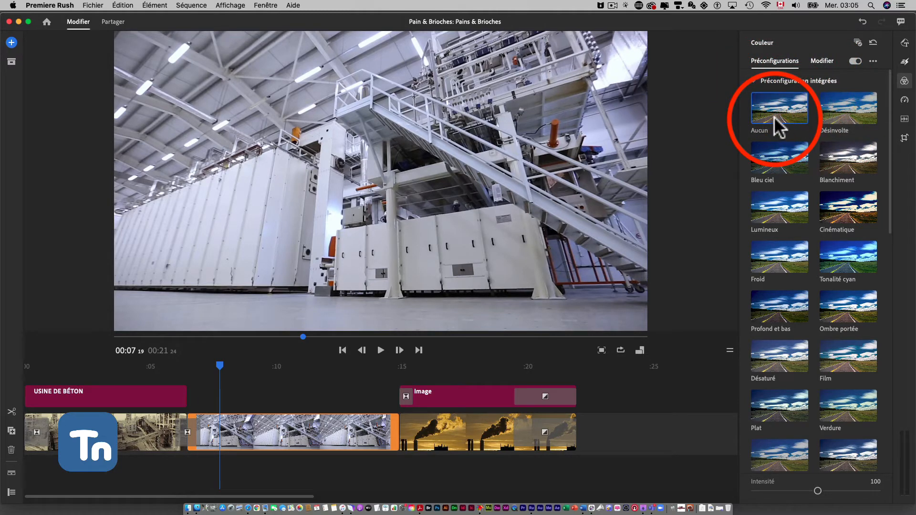
click(836, 119)
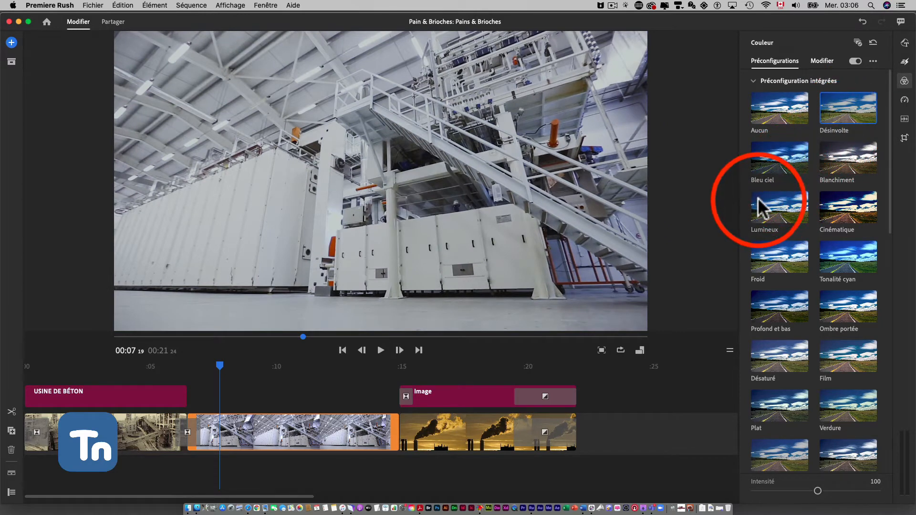
click(774, 160)
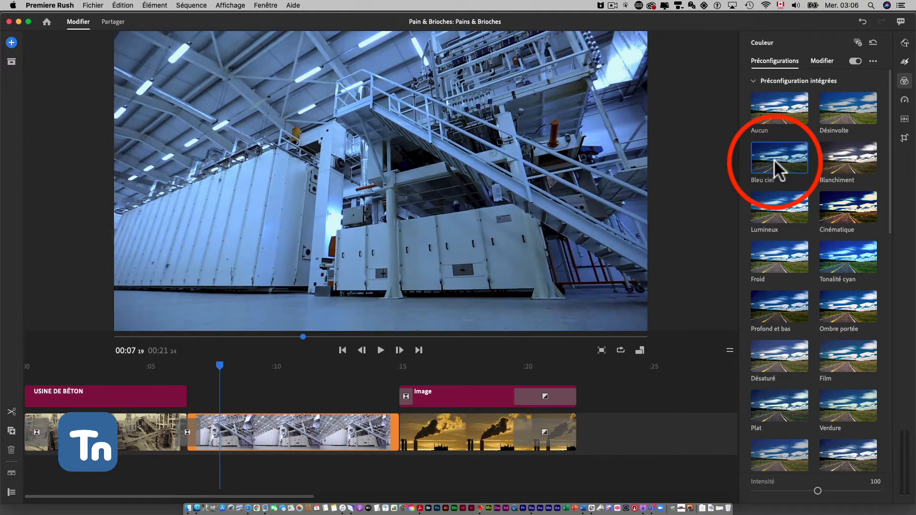
click(843, 162)
scroll(802, 296, down, 10)
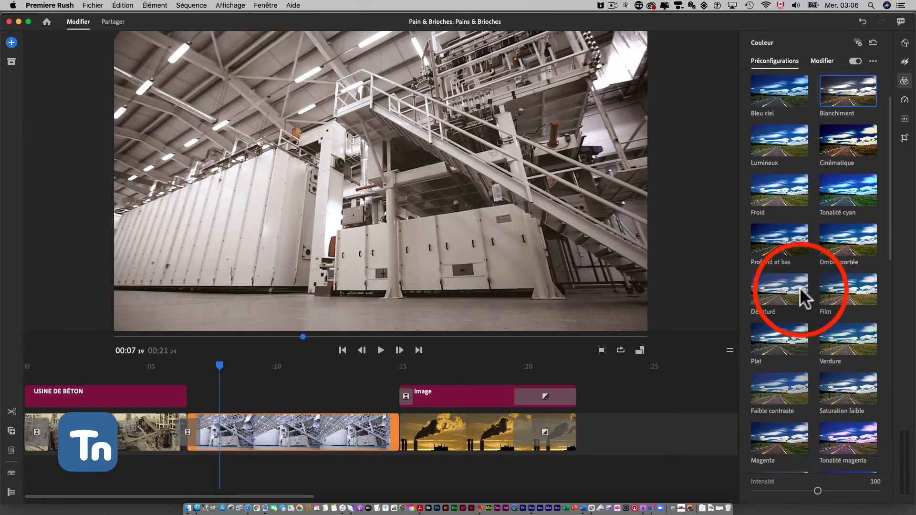
scroll(797, 285, down, 3)
click(776, 218)
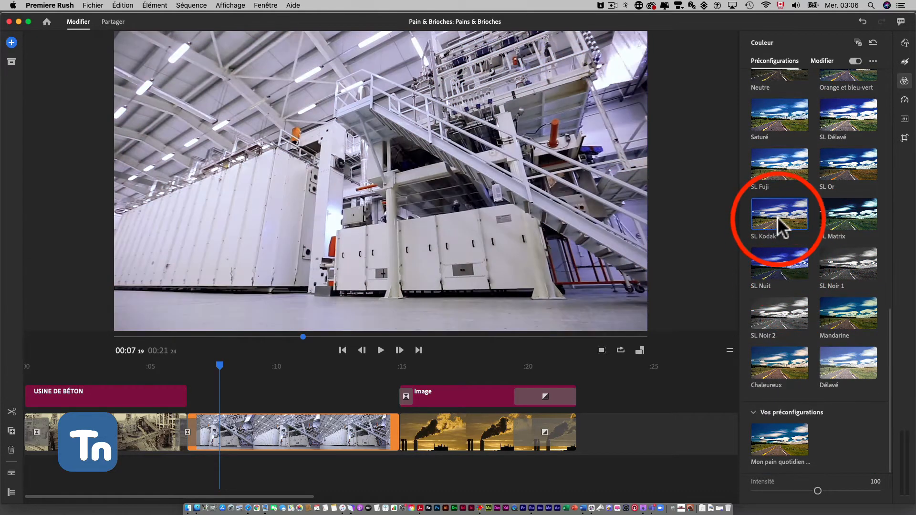
click(833, 217)
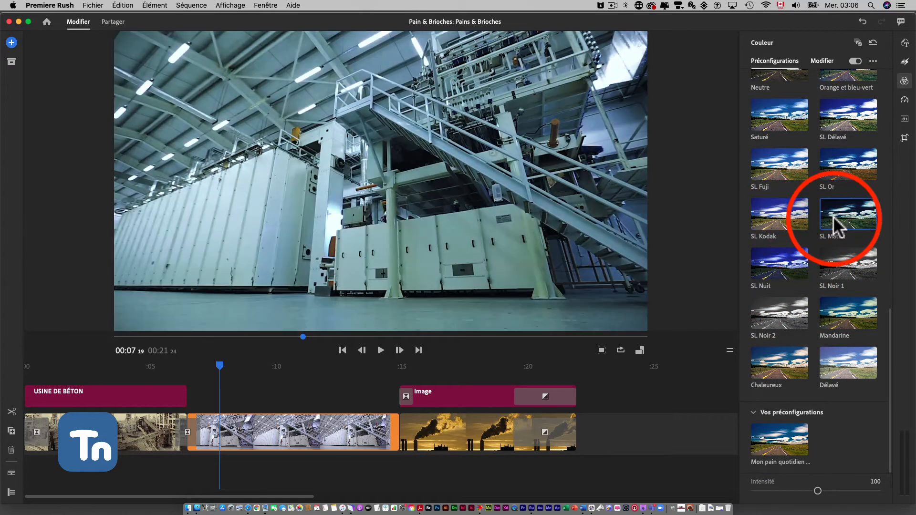
click(774, 261)
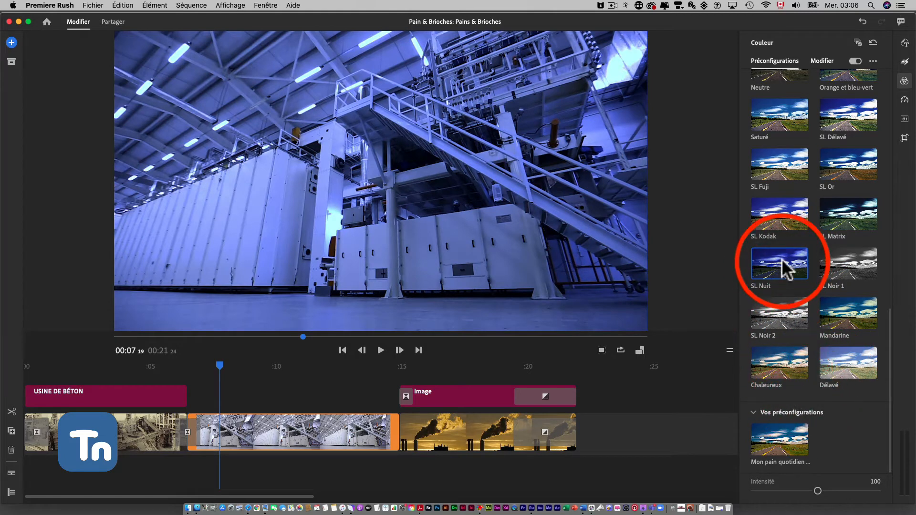
scroll(783, 229, up, 10)
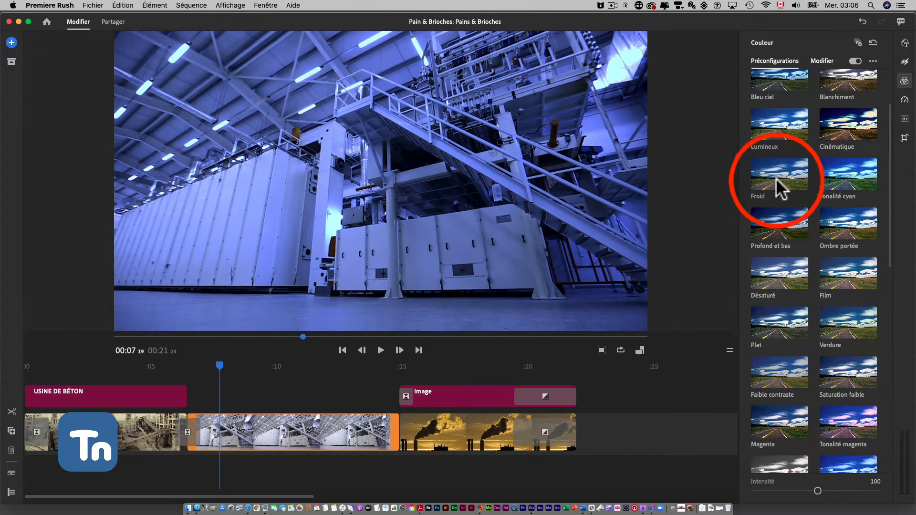
Step: Apply the custom preset "Mon pain quotidien - clip 11" to the clip and delete that preset from the saved presets
click(753, 78)
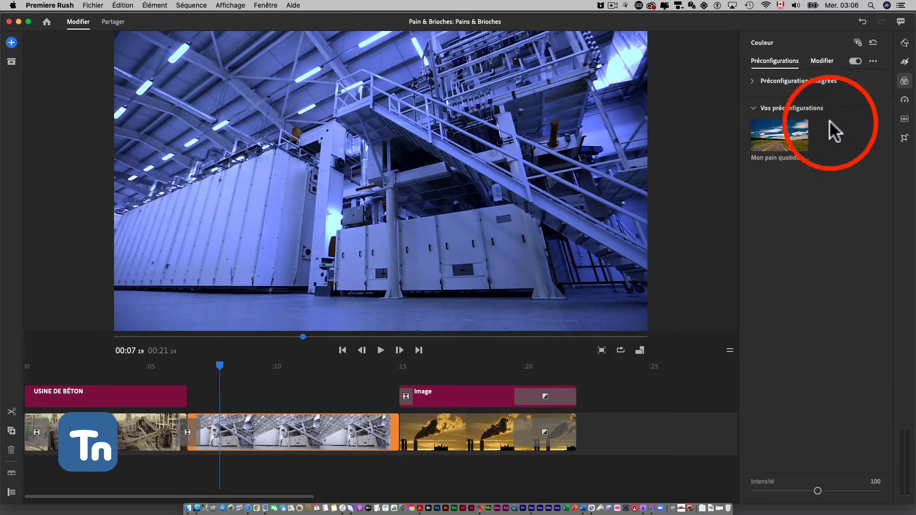
click(807, 157)
right_click(798, 139)
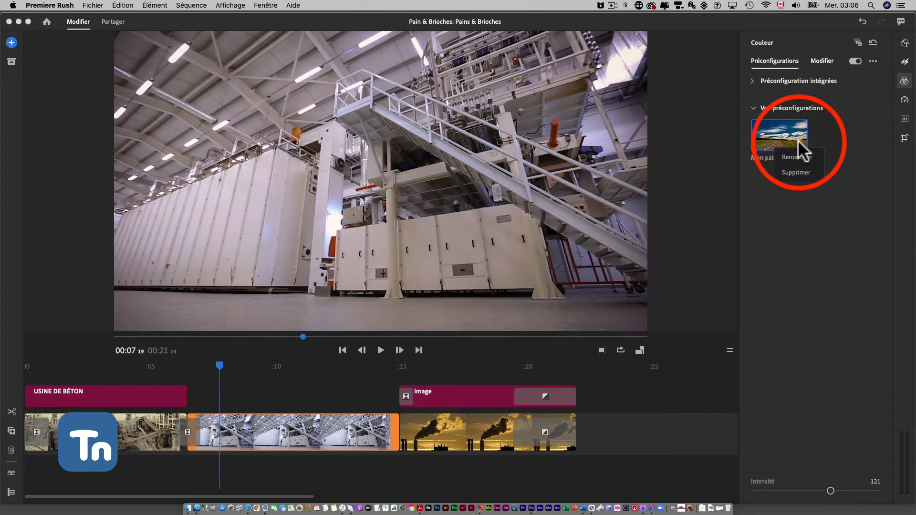
click(797, 172)
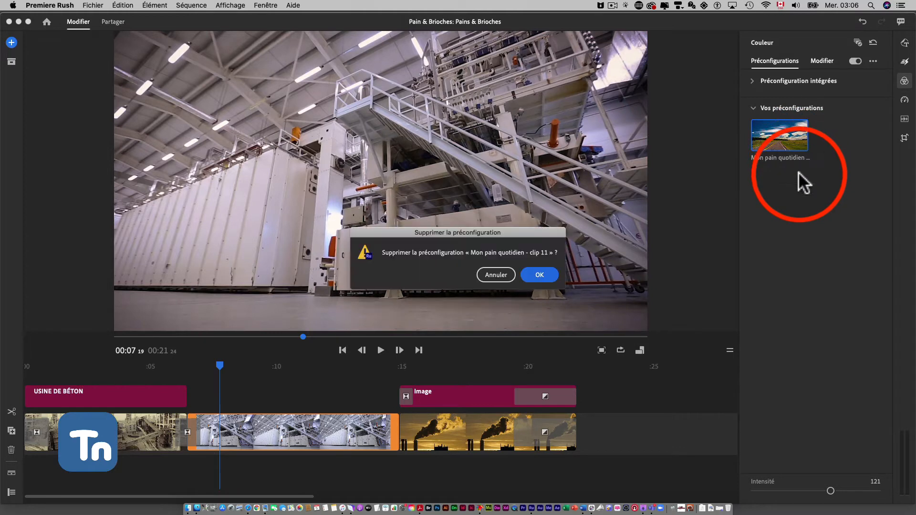
click(538, 278)
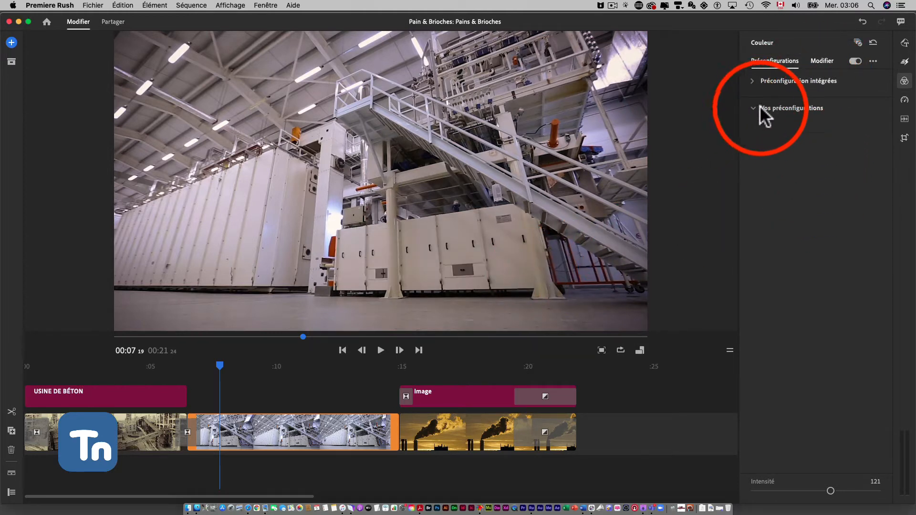
Step: Lower the clip's Exposition to about -0,16 in the simple manual colour settings
click(817, 60)
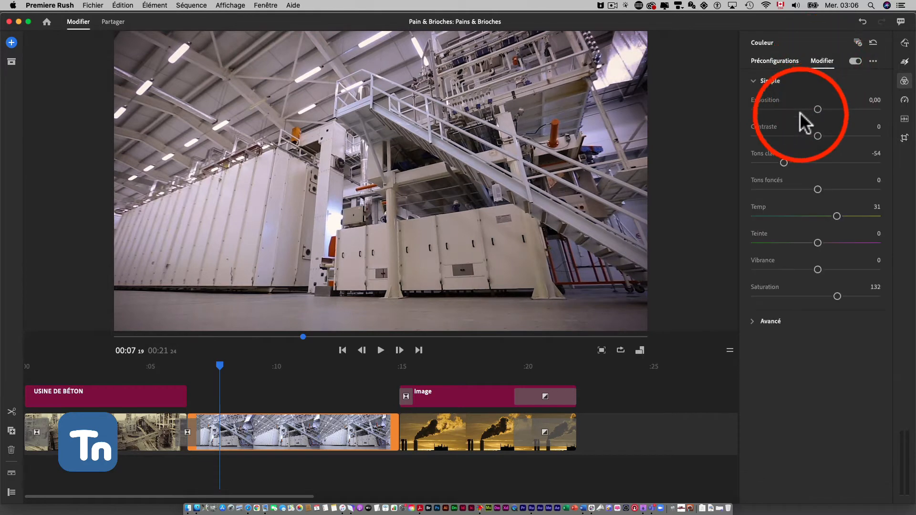
click(753, 81)
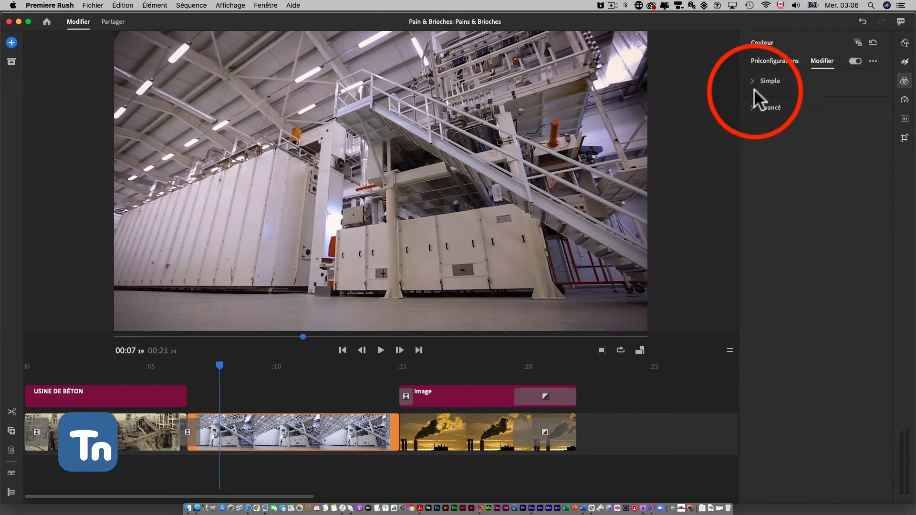
click(752, 81)
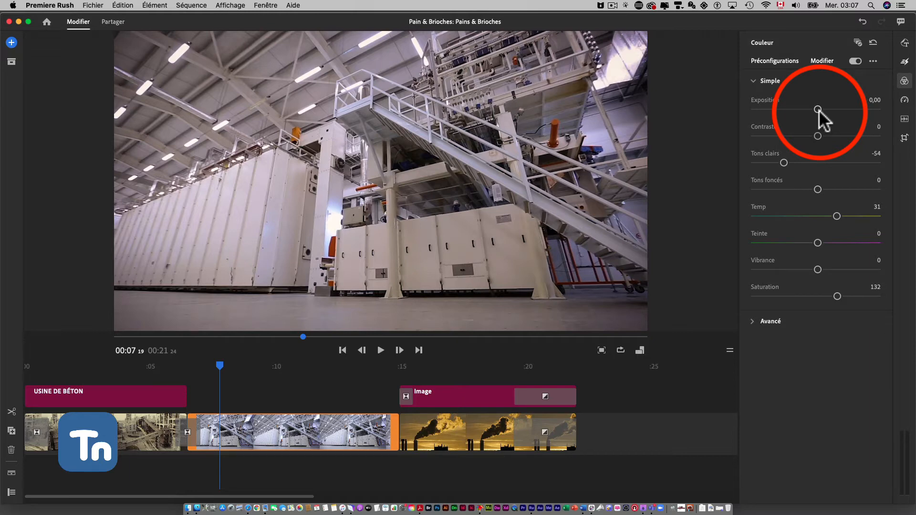
mouse_move(820, 110)
mouse_down()
mouse_move(865, 110)
mouse_move(782, 109)
mouse_move(863, 108)
mouse_move(812, 110)
mouse_up()
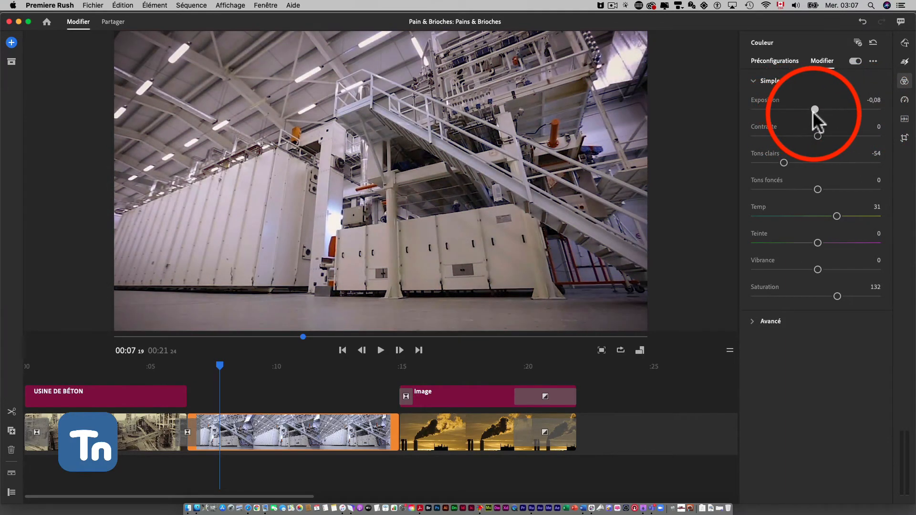
Step: Reset the clip's Exposition, Tons clairs and Temp values to 0
click(872, 100)
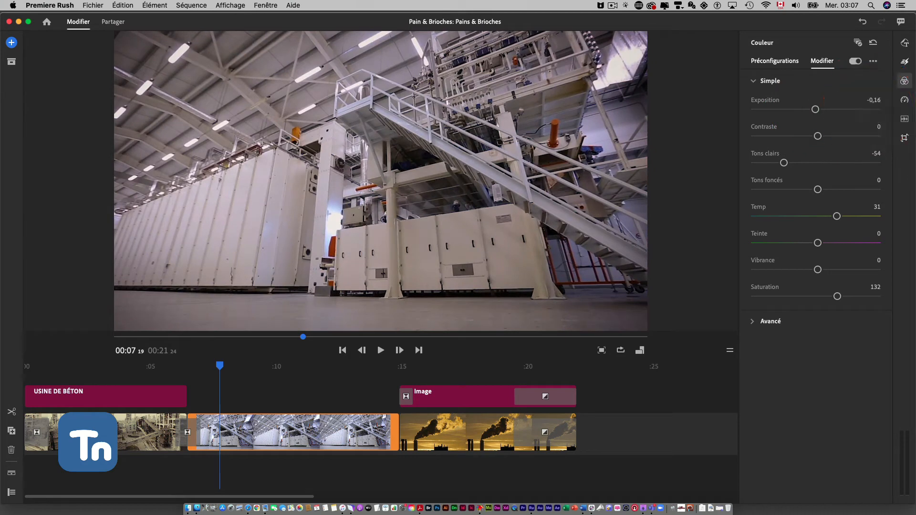
text(0)
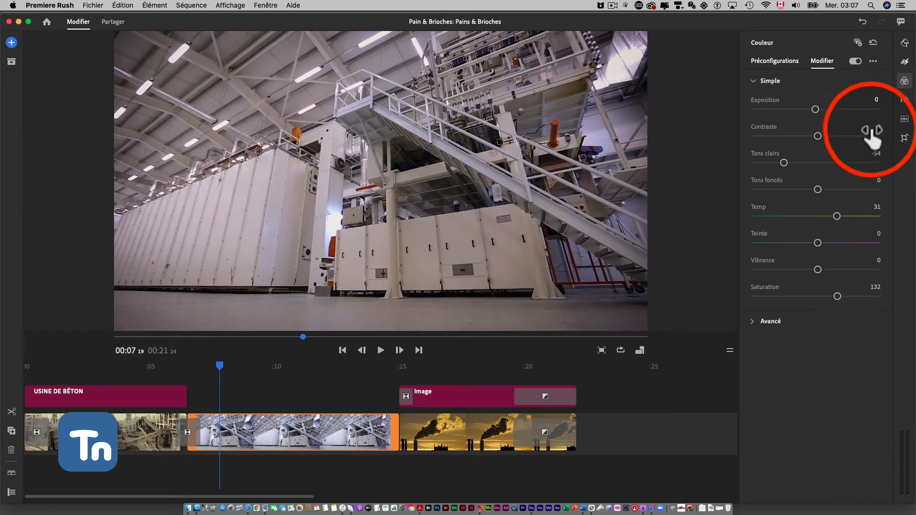
key(Return)
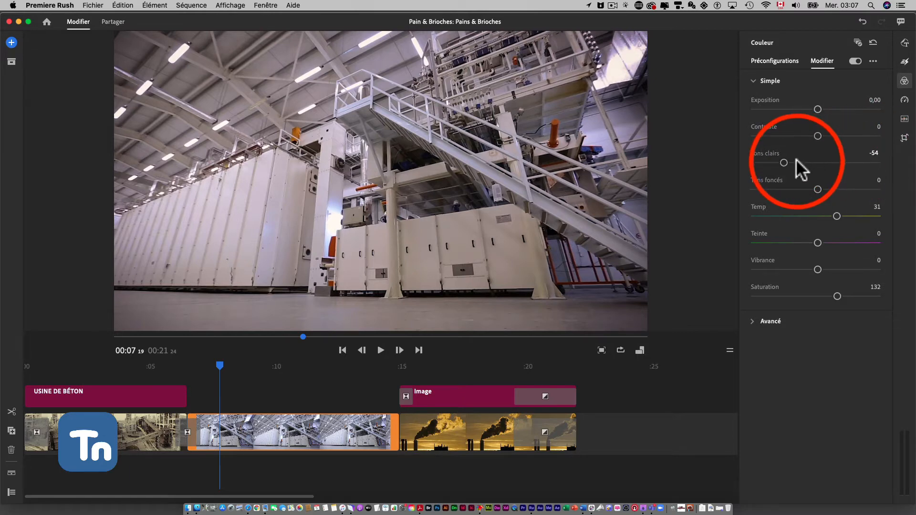
click(817, 161)
click(878, 153)
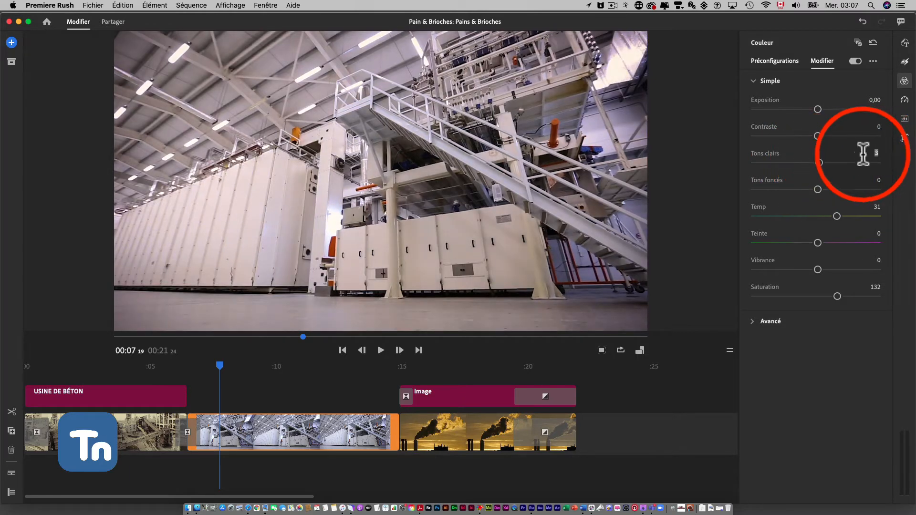
click(876, 207)
text(0)
key(Return)
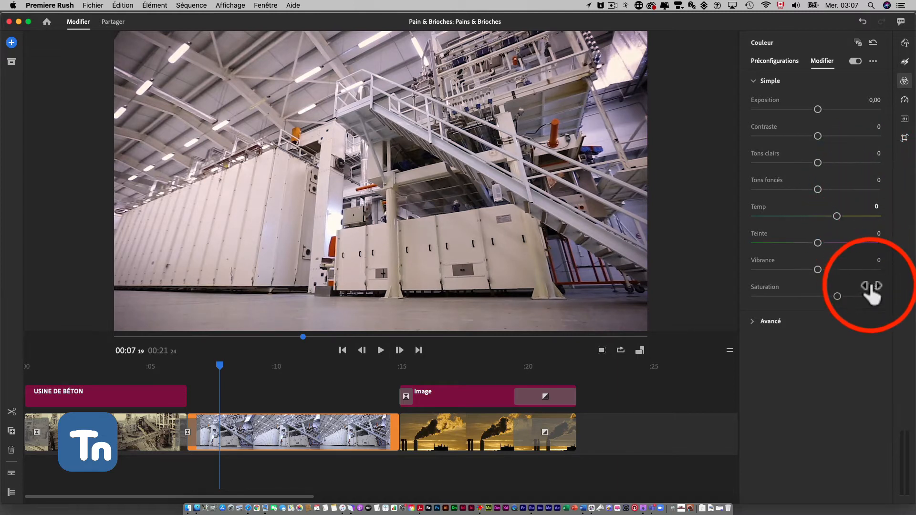
Step: Set the clip's Saturation to 0, expand the advanced colour settings, and bring Saturation back up to 100
click(878, 286)
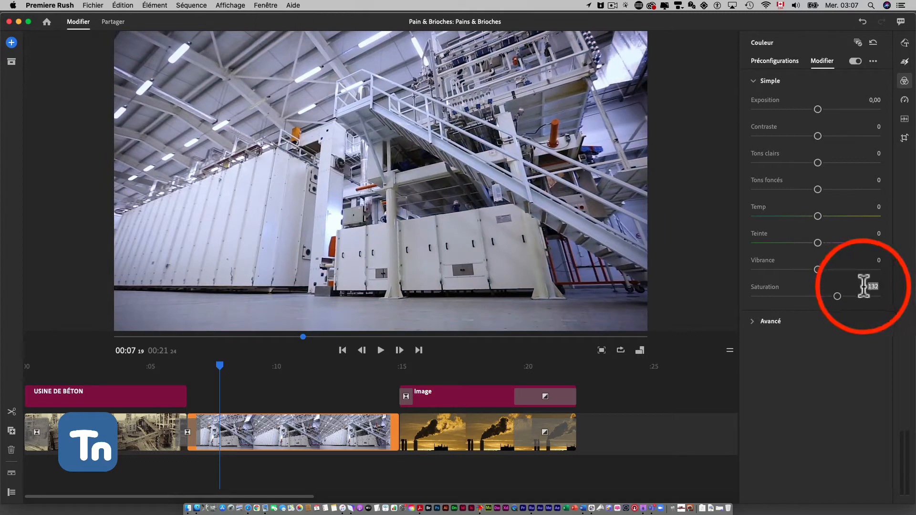
text(0)
click(852, 322)
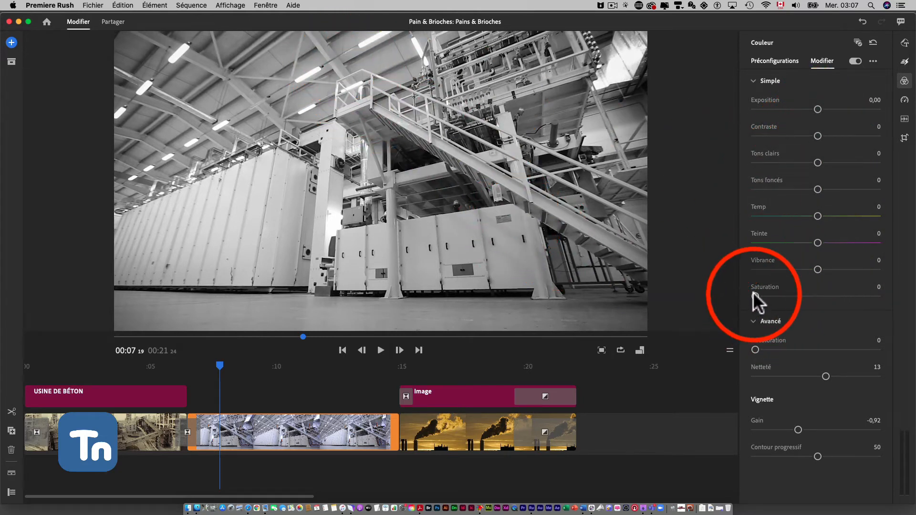
drag(755, 297, 814, 298)
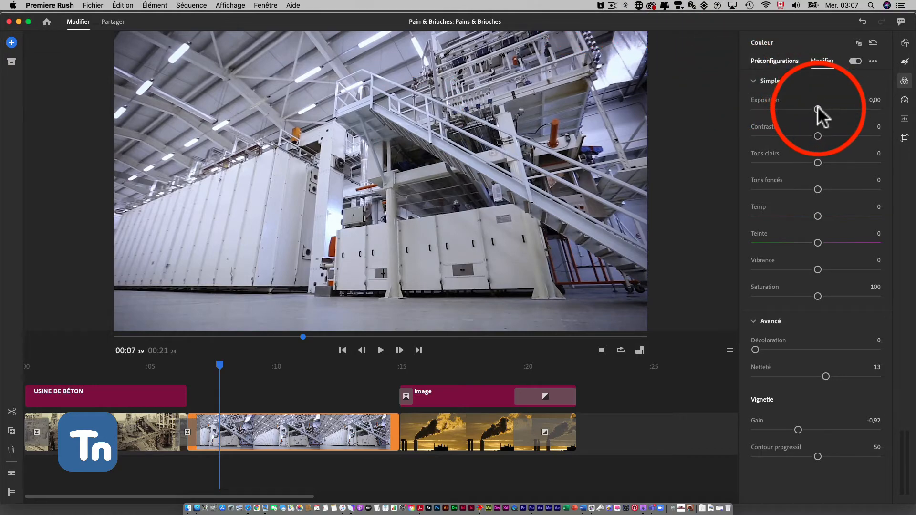
Step: Adjust the clip's colour to Exposition 0,71, Contraste -7, Tons foncés 20, Temp 29, Teinte 4, Vibrance 35 and Saturation 102
drag(817, 107, 792, 133)
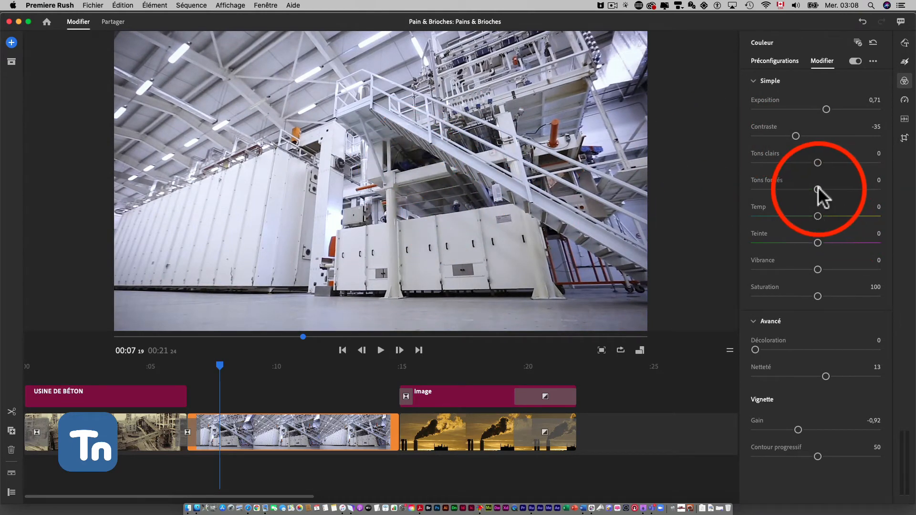
mouse_move(818, 189)
mouse_down()
mouse_move(851, 191)
mouse_move(779, 191)
mouse_move(857, 191)
mouse_move(829, 190)
mouse_up()
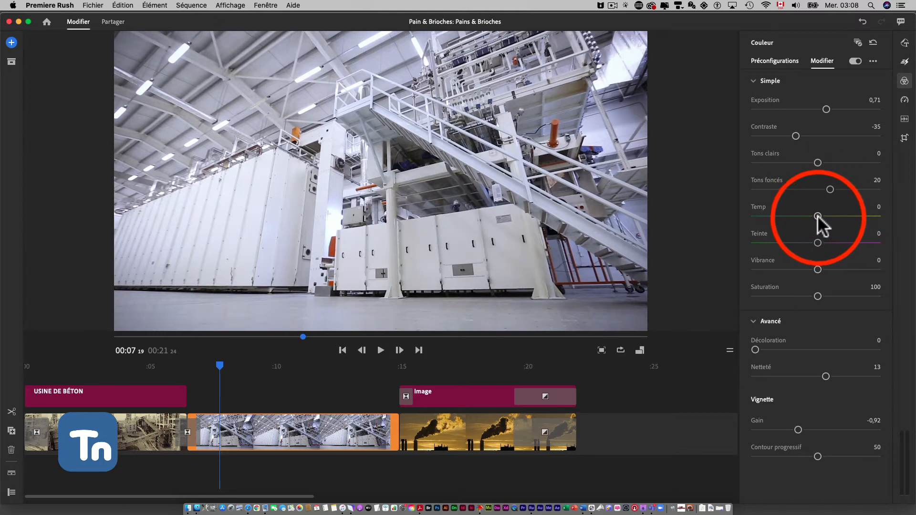
drag(818, 216, 838, 264)
mouse_move(819, 289)
mouse_down()
mouse_move(856, 289)
mouse_move(815, 291)
mouse_up()
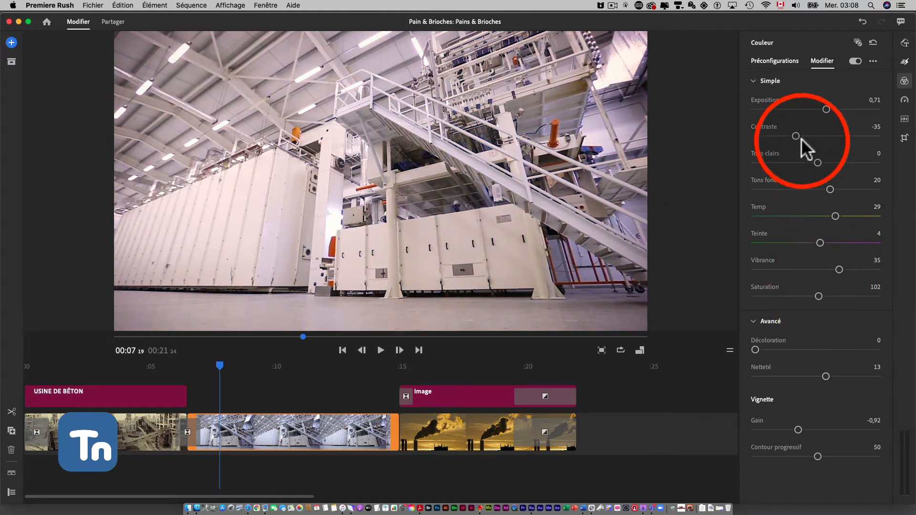
drag(802, 139, 838, 118)
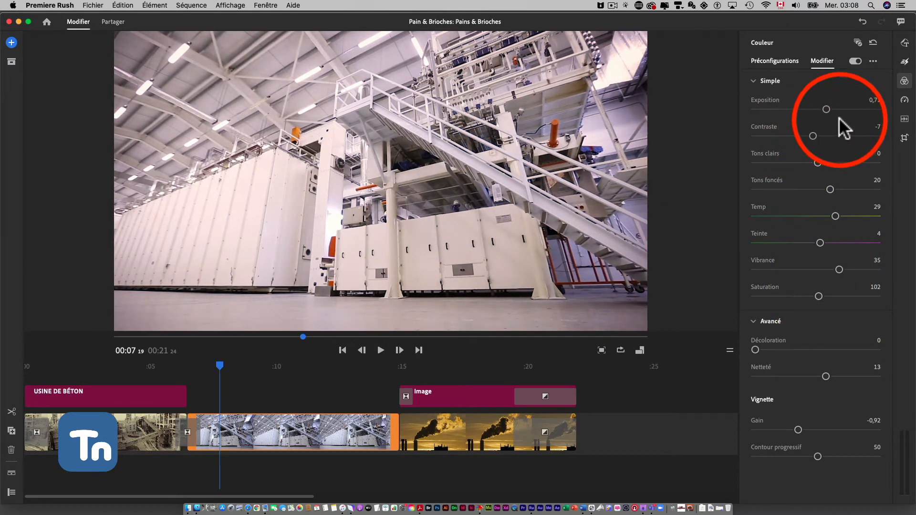
Step: Reset the clip's Exposition, Contraste and Tons foncés values to 0
click(873, 100)
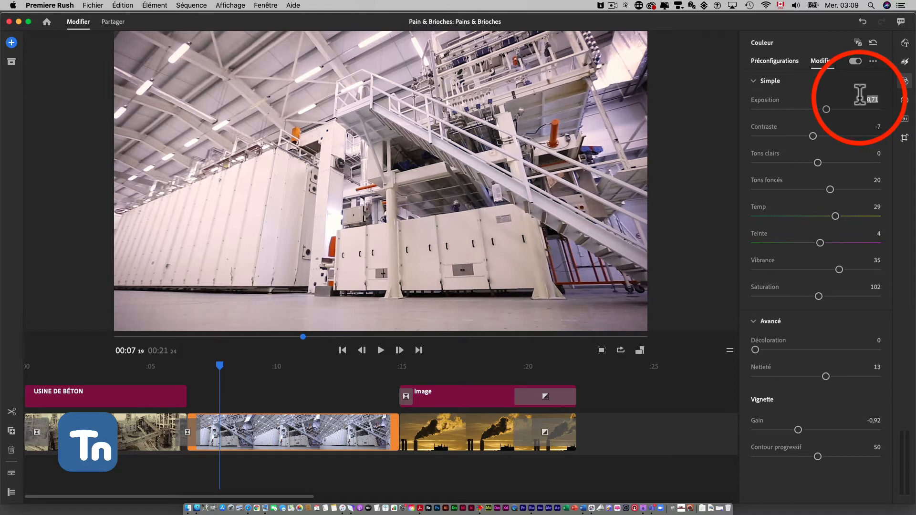
text(0)
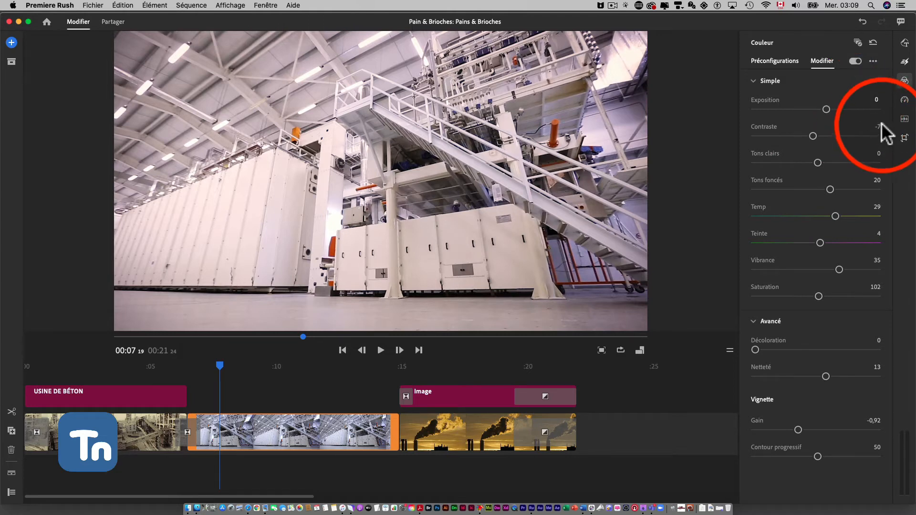
key(Return)
text(0)
key(Return)
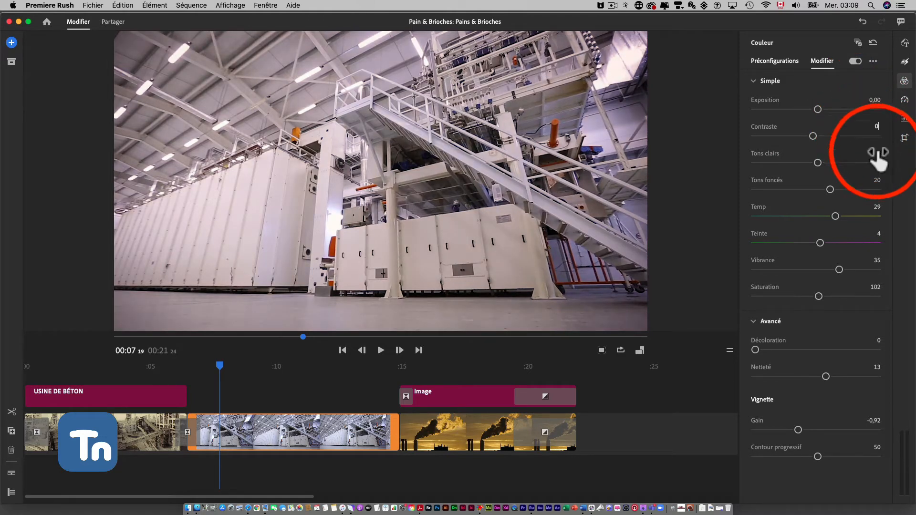
click(877, 180)
text(0)
key(Return)
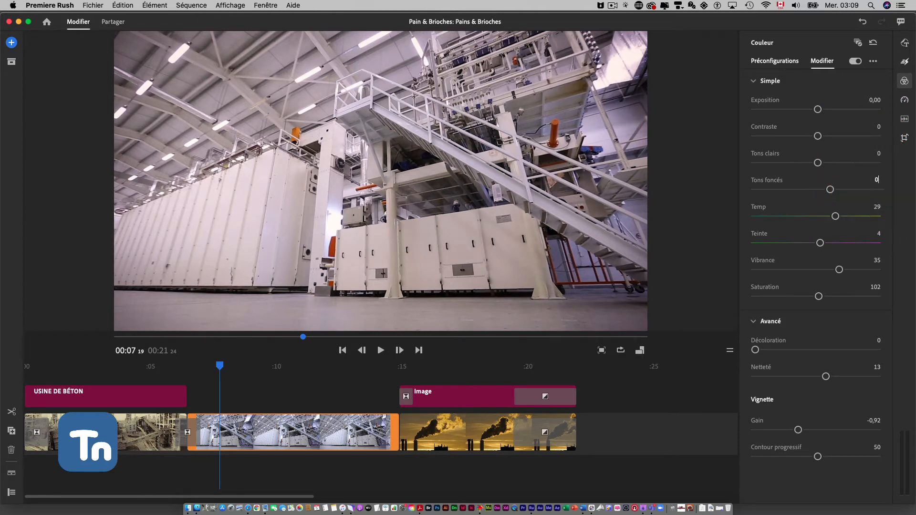
Step: Reset the clip's Temp and Teinte values to 0
click(876, 206)
text(0)
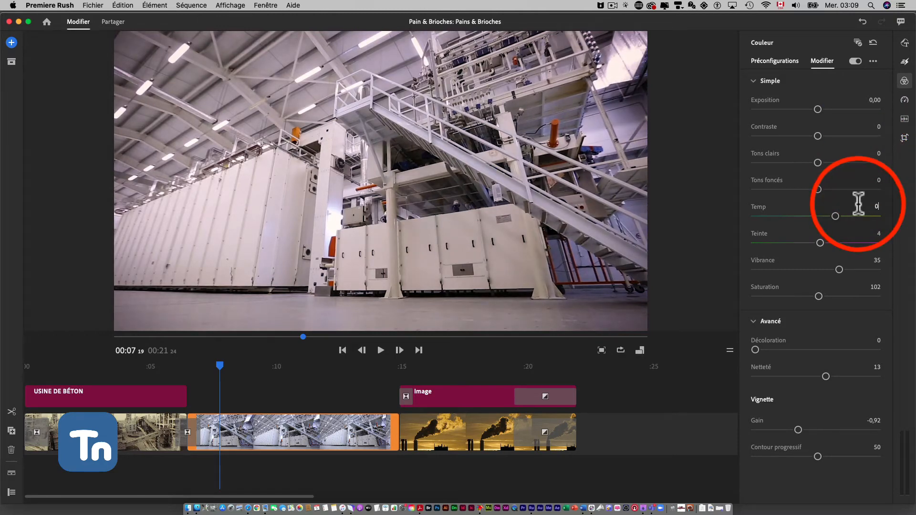
key(Return)
click(877, 233)
text(0)
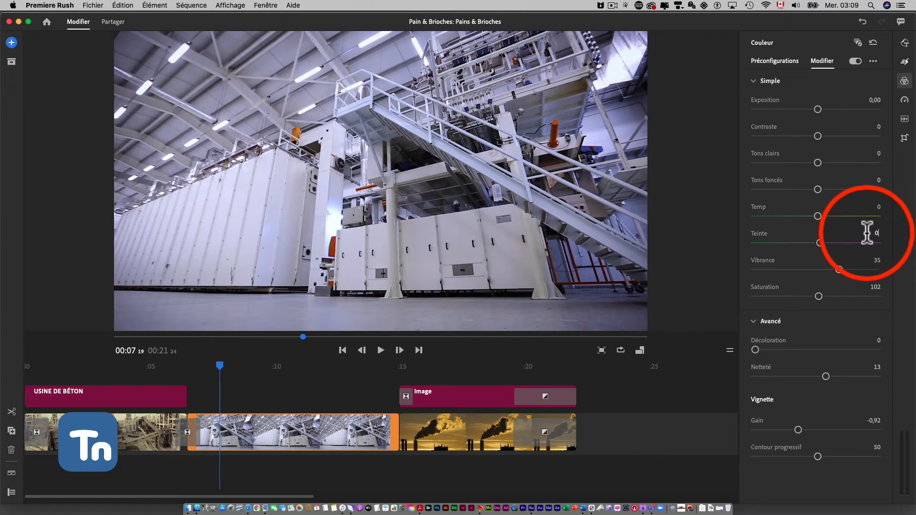
key(Return)
Step: Set the clip's Vibrance and Saturation values to 0
click(877, 260)
text(0)
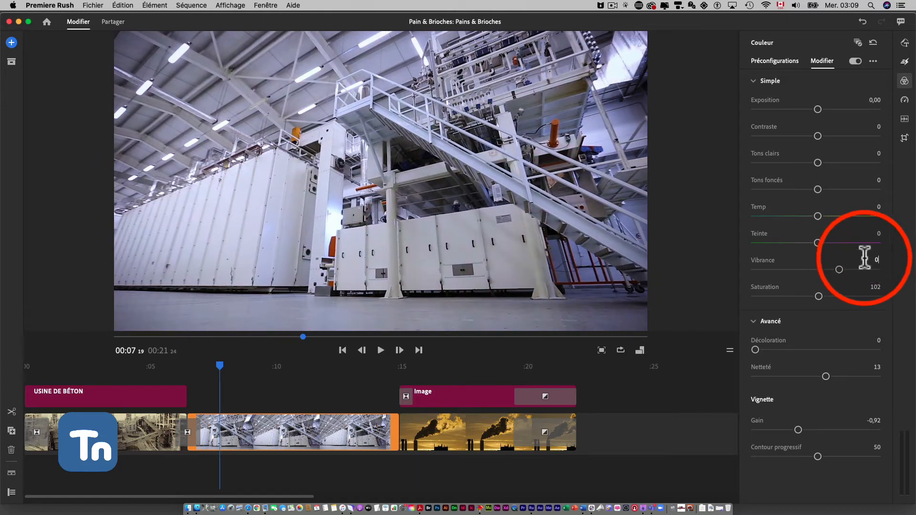
key(Return)
click(877, 287)
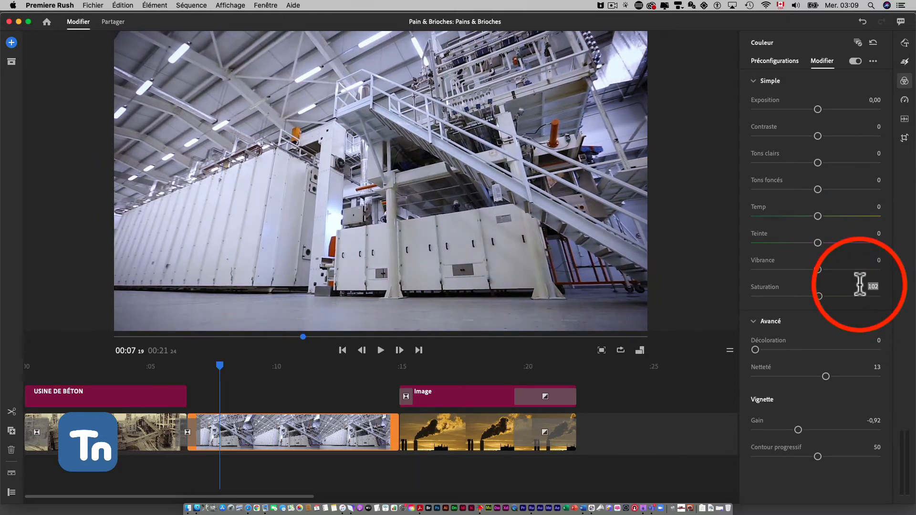
text(0)
key(Return)
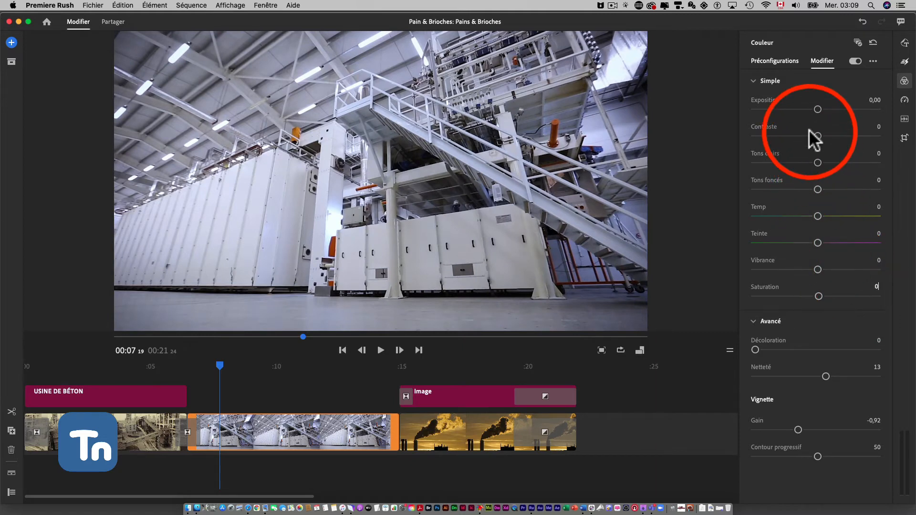
Step: Adjust the clip's colour to Exposition -0,55, Contraste 23, Temp -49 and Saturation 80
drag(811, 107, 829, 135)
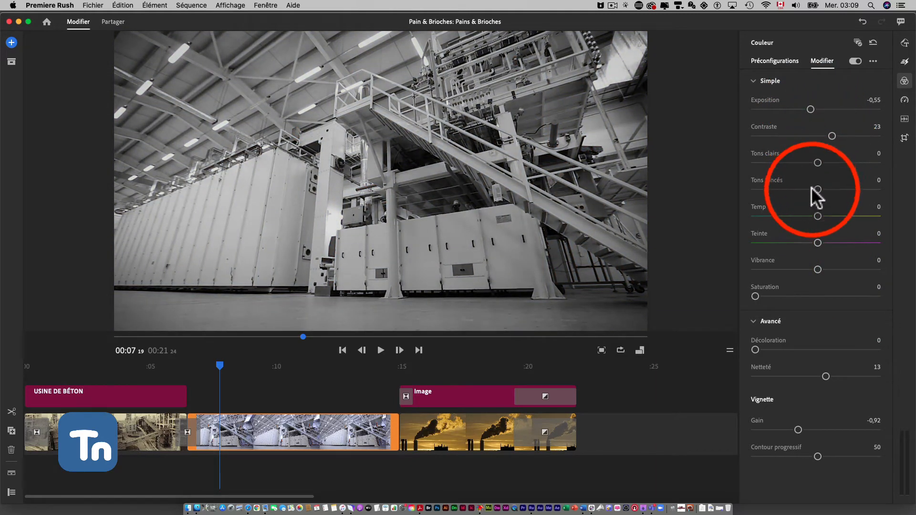
drag(813, 216, 786, 216)
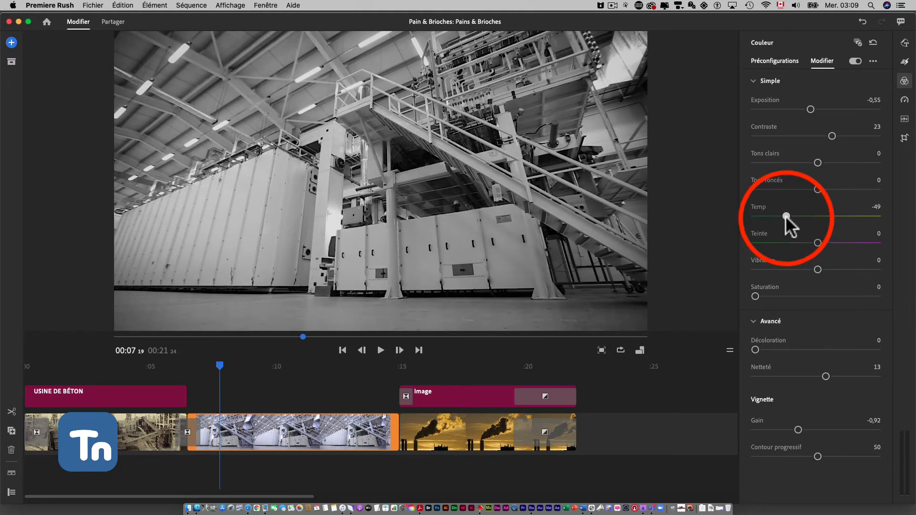
drag(755, 296, 803, 296)
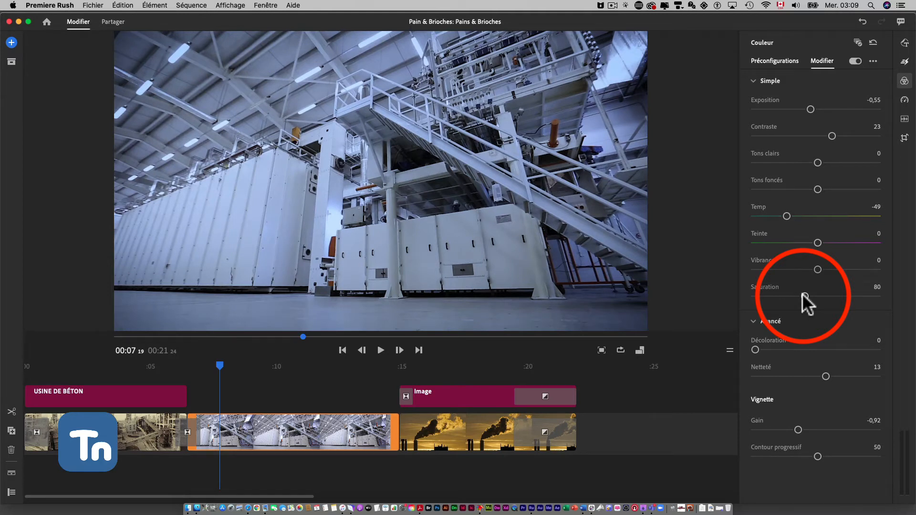
Step: Set the clip's Décoloration to 59 and Netteté to 52, with a vignette of Gain -2,53 and Contour progressif 46
drag(755, 350, 826, 333)
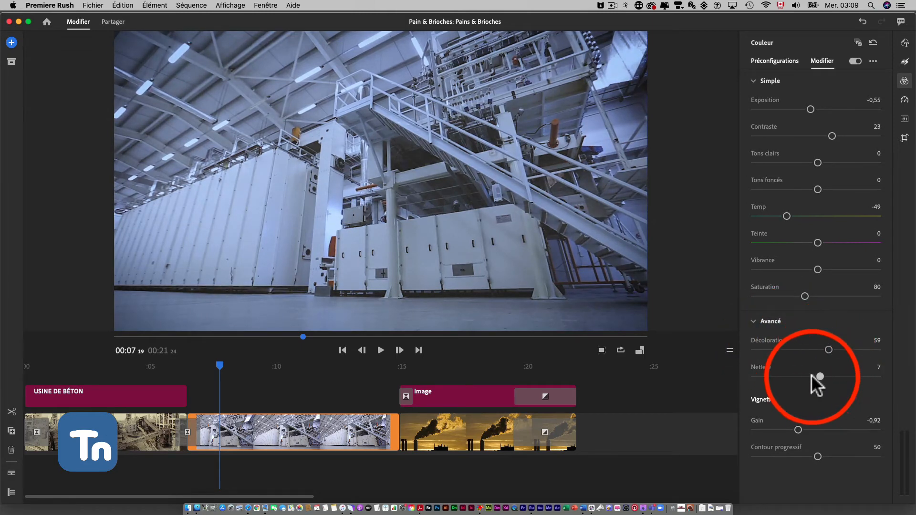
drag(811, 375, 848, 375)
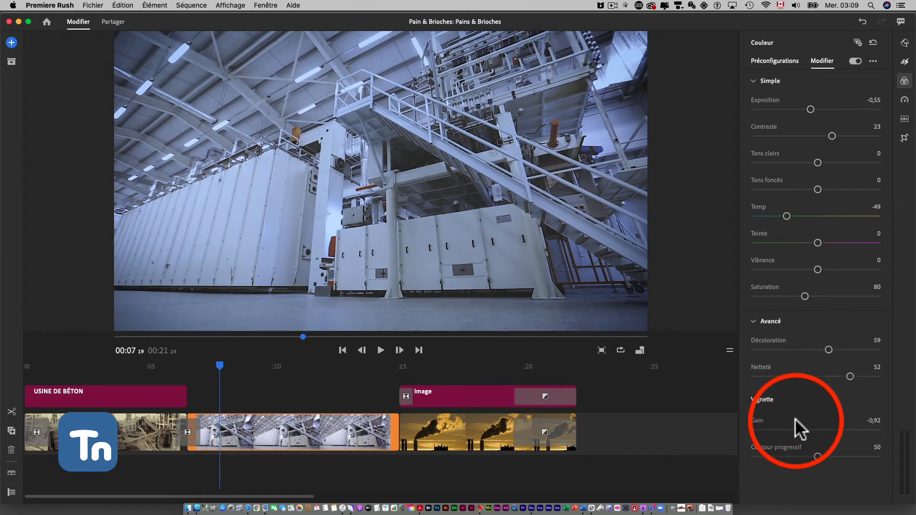
drag(797, 430, 765, 430)
drag(812, 456, 777, 453)
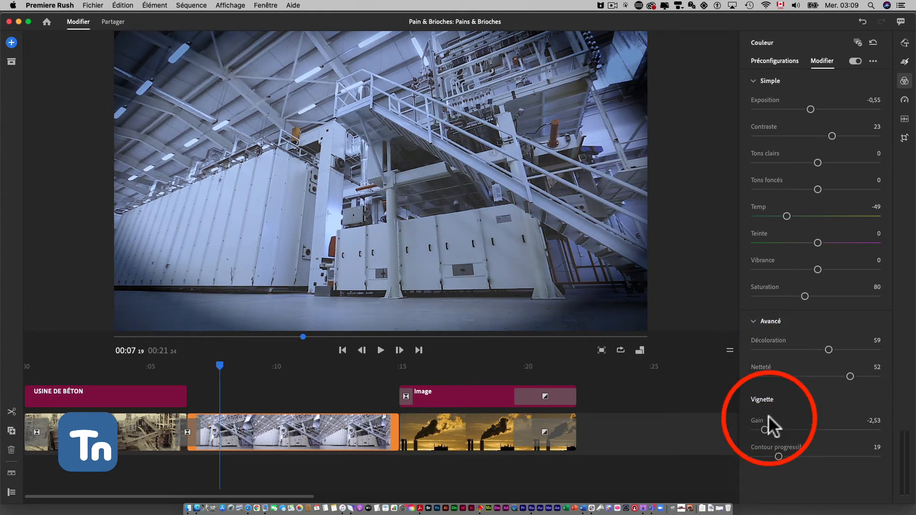
drag(777, 454, 808, 450)
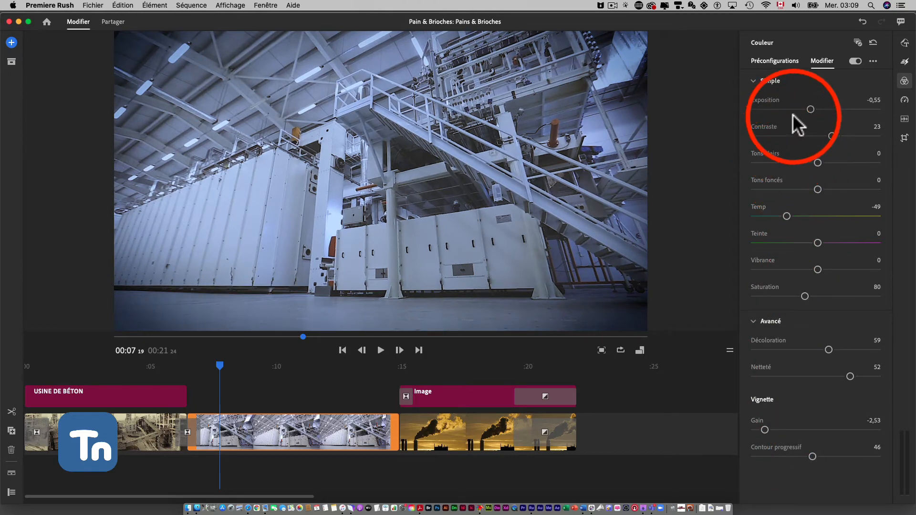
Step: Reset the clip's Exposition, Contraste and Temp values to 0
click(860, 98)
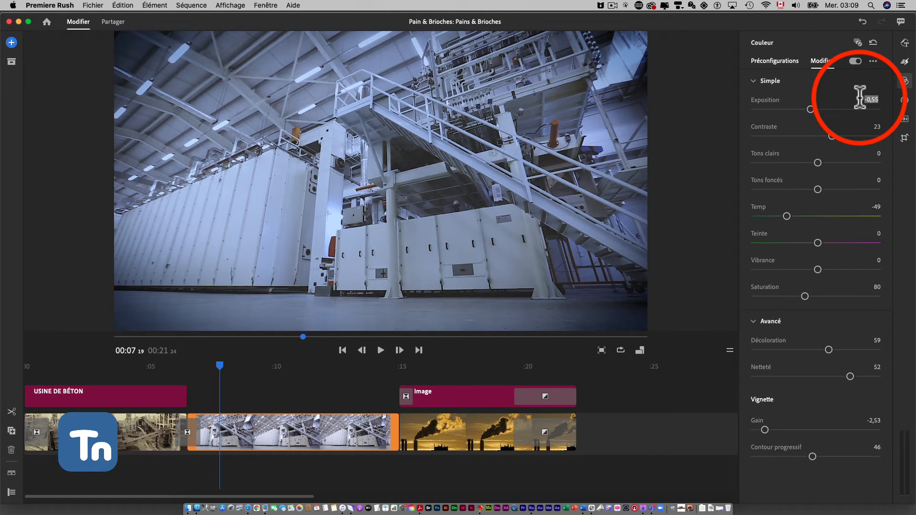
text(0)
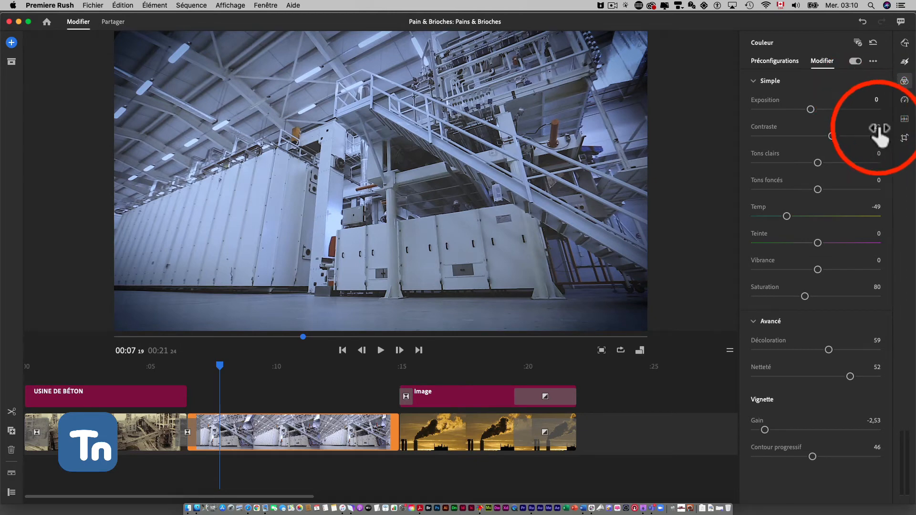
click(869, 127)
text(0)
click(878, 206)
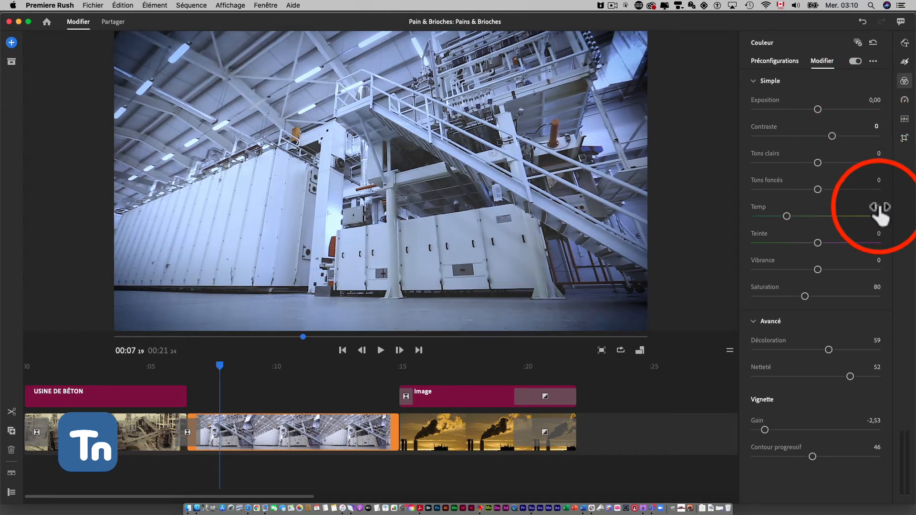
text(0)
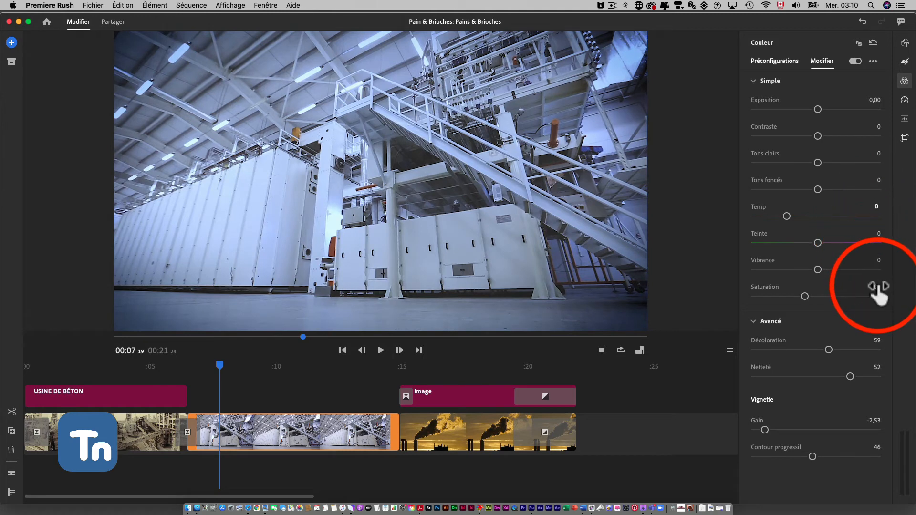
Step: Lower the clip's Saturation to 71 and Décoloration to 4, and set Netteté and the vignette Gain to 0
drag(807, 295, 796, 295)
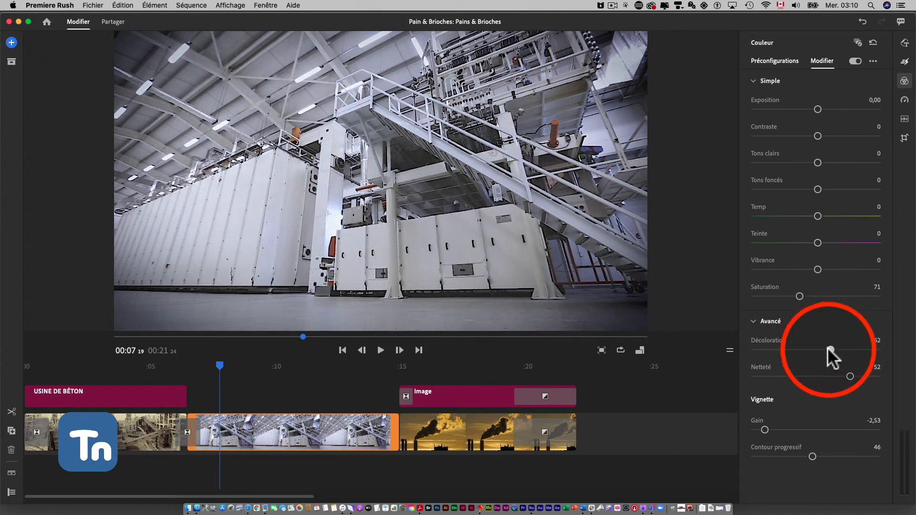
drag(829, 350, 759, 350)
drag(850, 377, 818, 378)
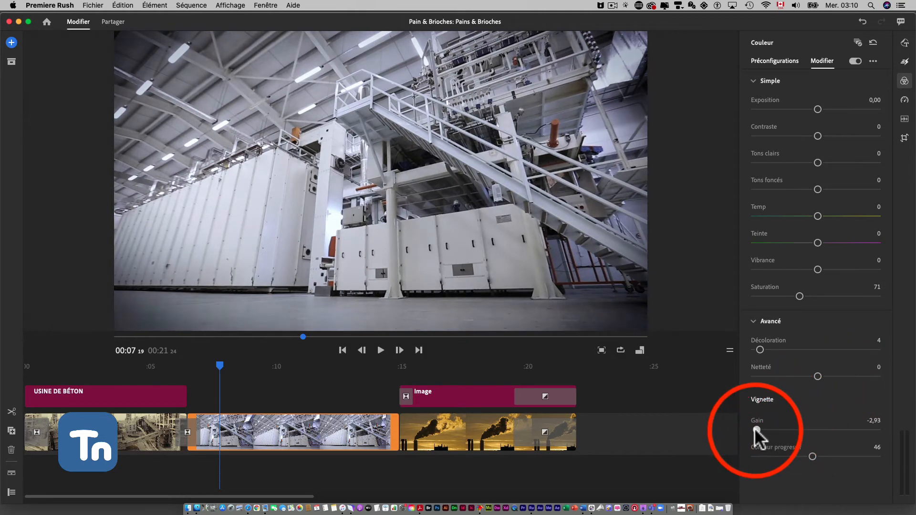
drag(765, 430, 805, 430)
text(0)
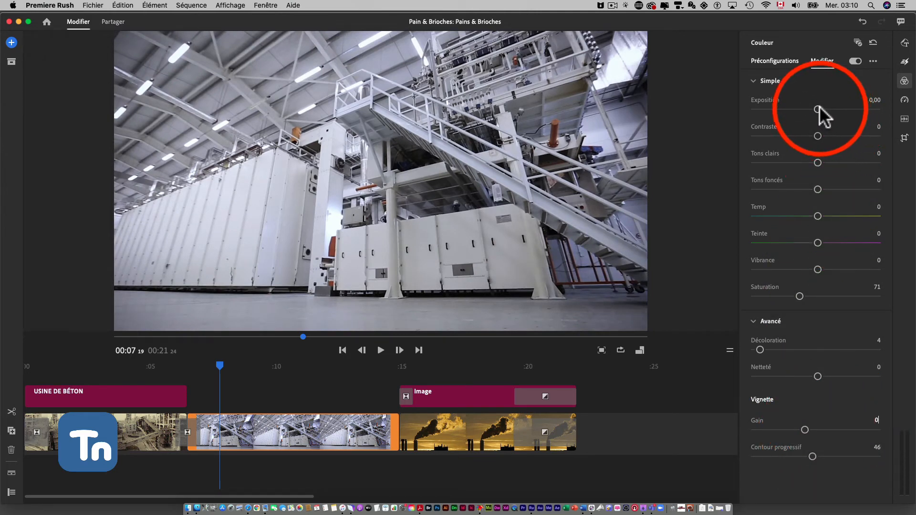
Step: Set the clip's Exposition to 0,47, Contraste to -13 and Tons clairs to -36, and collapse the simple colour settings
drag(818, 109, 821, 109)
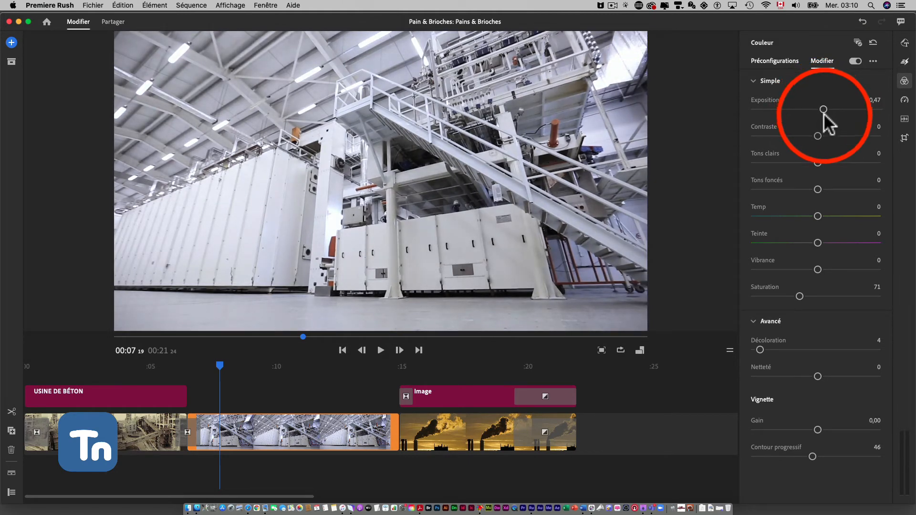
drag(818, 163, 809, 135)
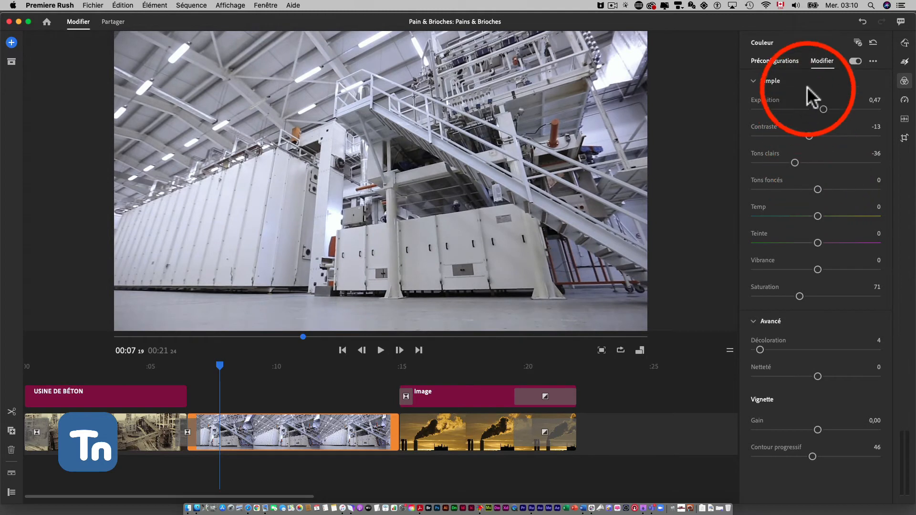
click(755, 80)
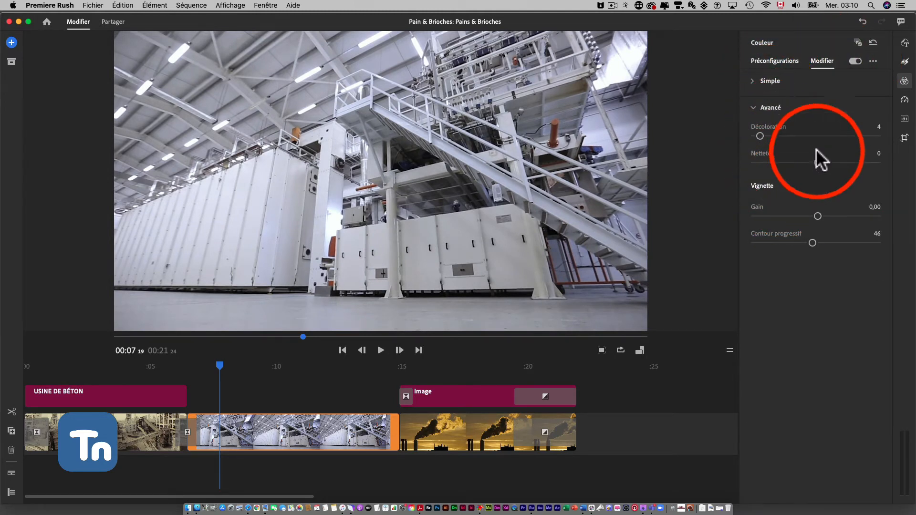
Step: Start creating a preset from the current colour settings and name it "Blanc neutre"
click(872, 61)
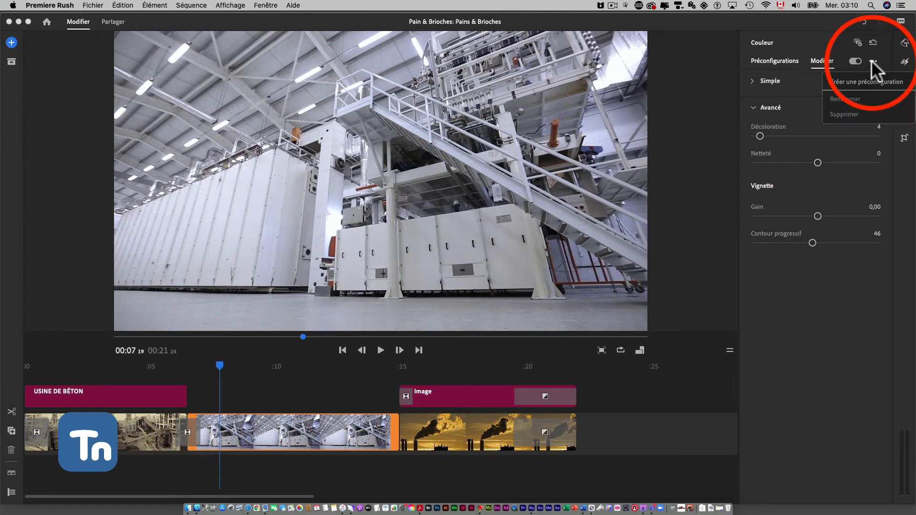
click(844, 81)
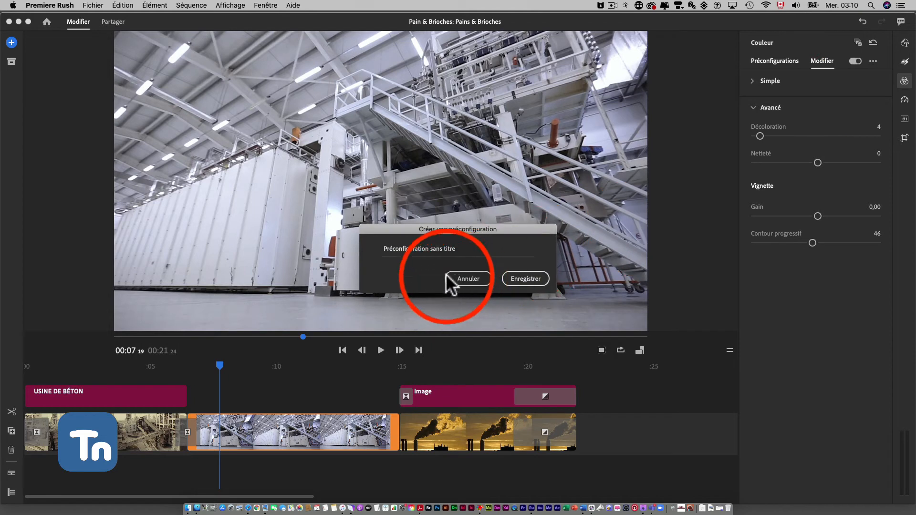
drag(462, 245, 382, 246)
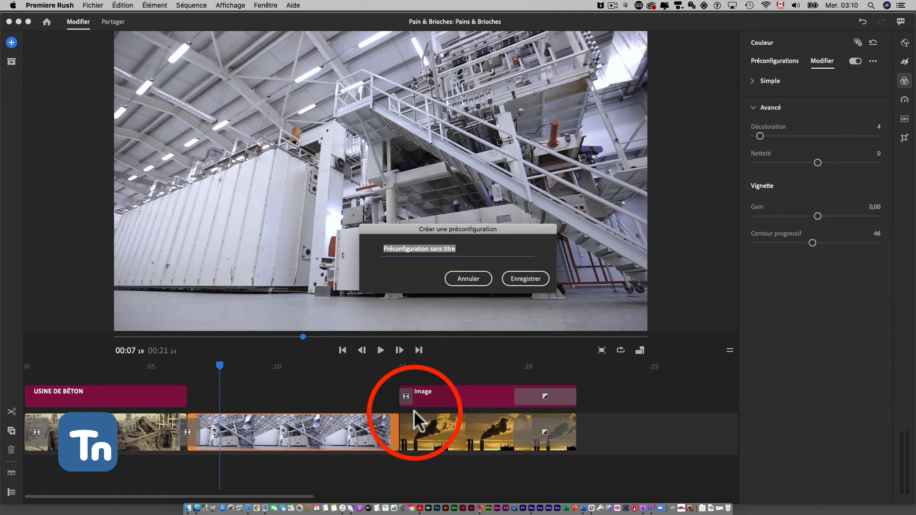
text(Blanc)
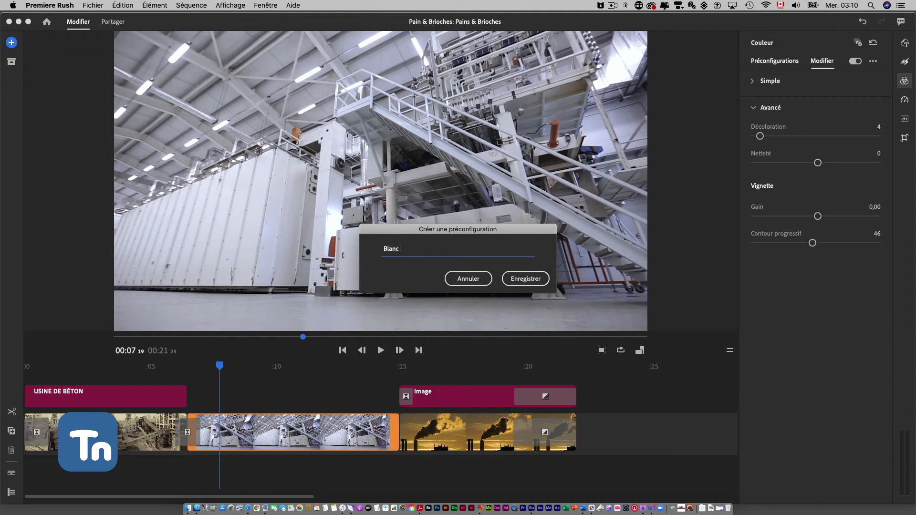
text( neutre)
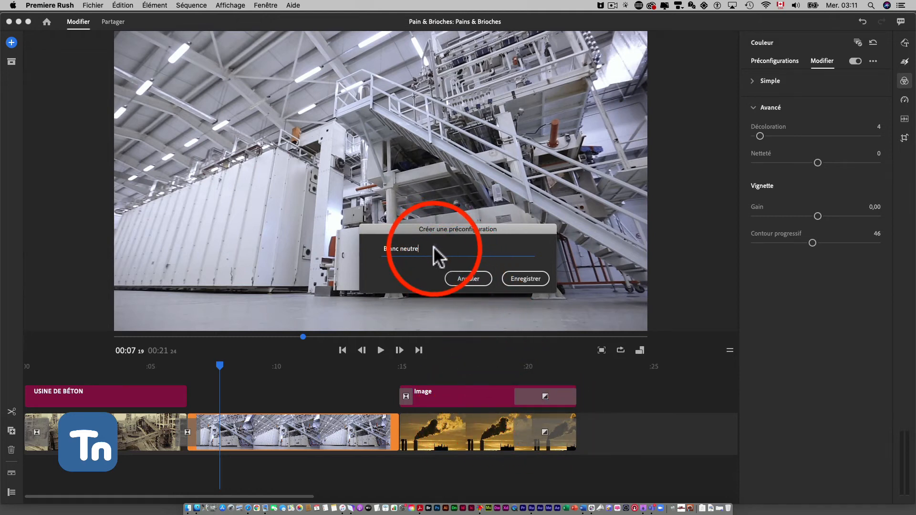
Step: Change the preset name to "Usine de Béton - intérieur usne principale", save it, and display the saved presets
drag(434, 247, 373, 245)
text(Usin)
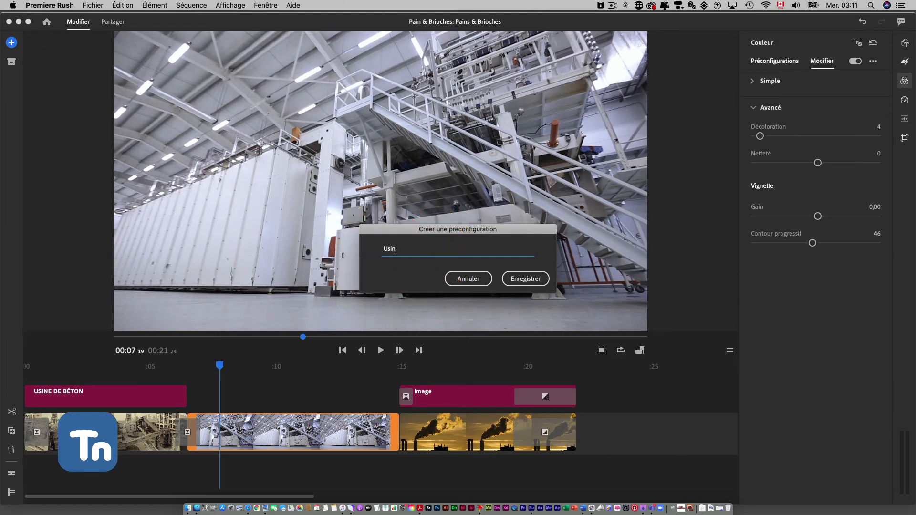
text(e de Béton)
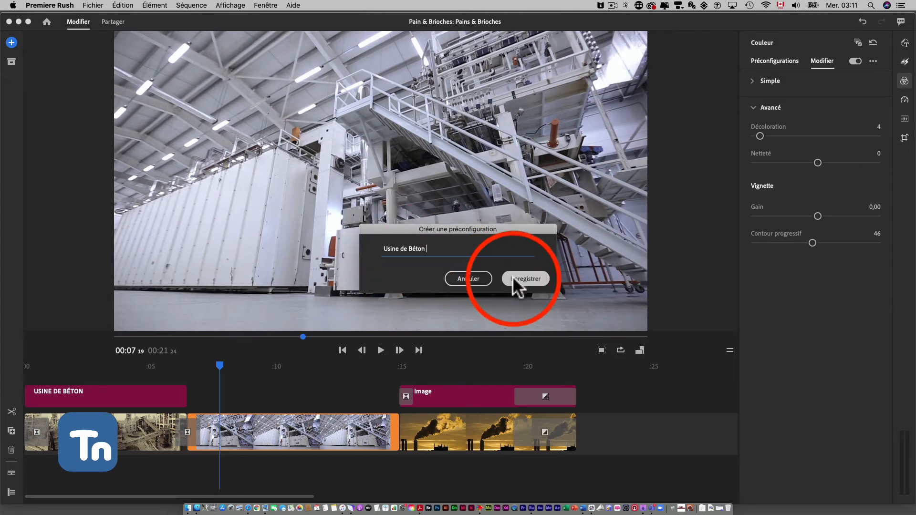
text(-)
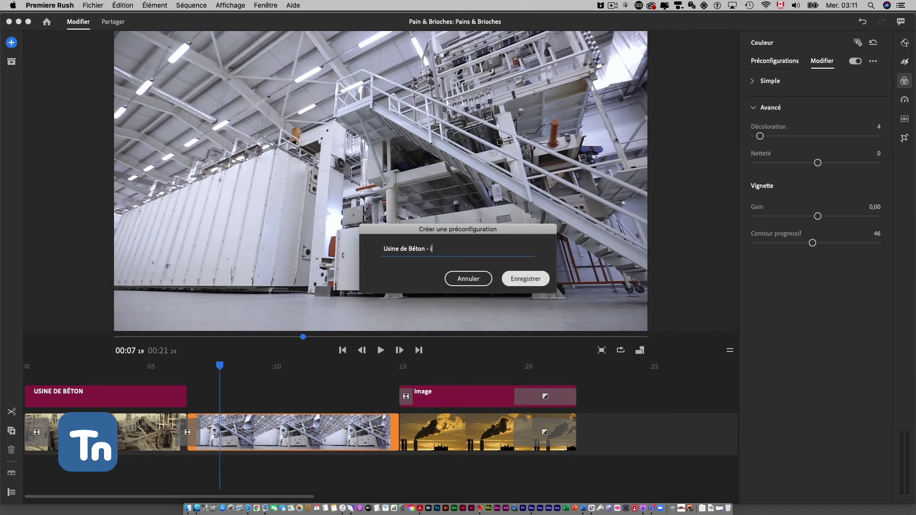
text( intérieur usne principale)
click(541, 281)
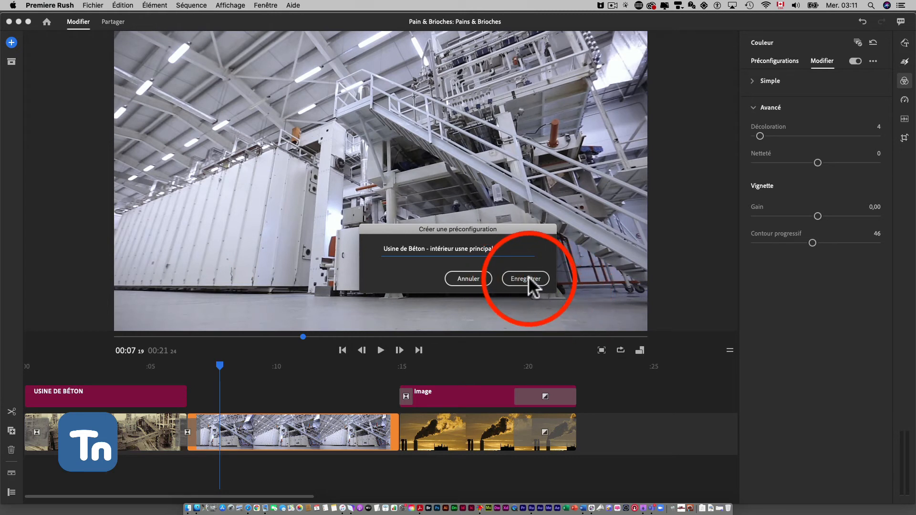
click(528, 277)
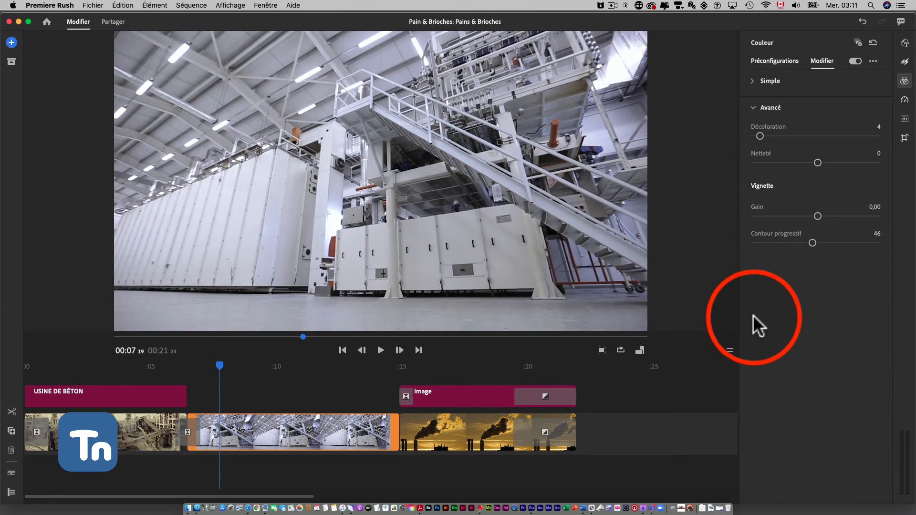
click(777, 59)
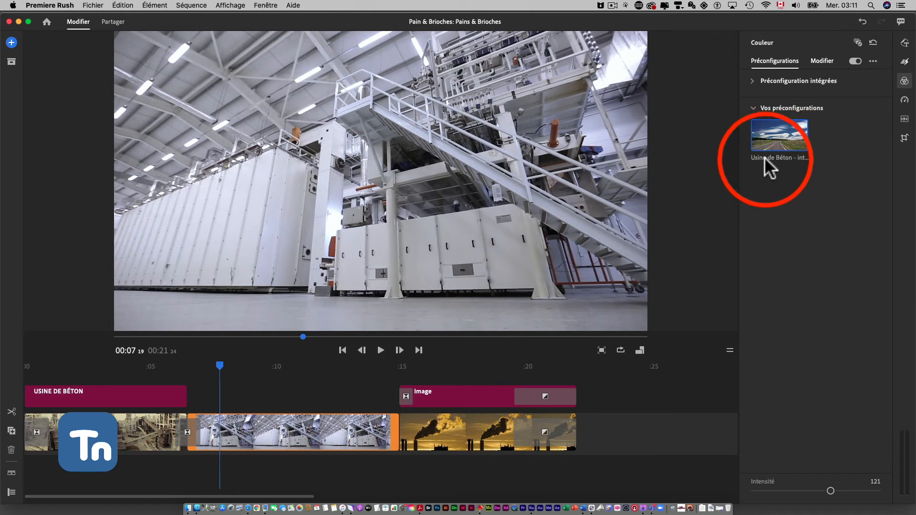
click(613, 5)
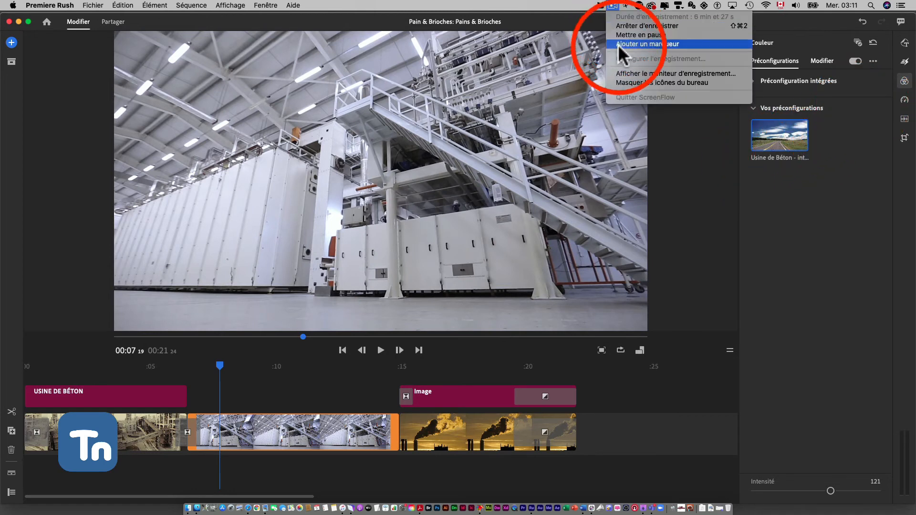
click(809, 225)
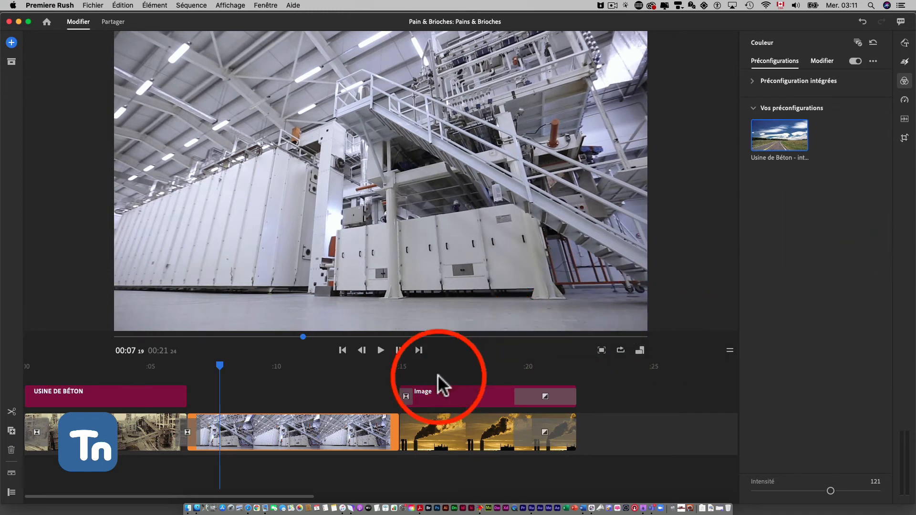
Step: Select the smoking factory chimney clip and set its Temp to 28, Vibrance to -43 and Saturation to 41
click(421, 369)
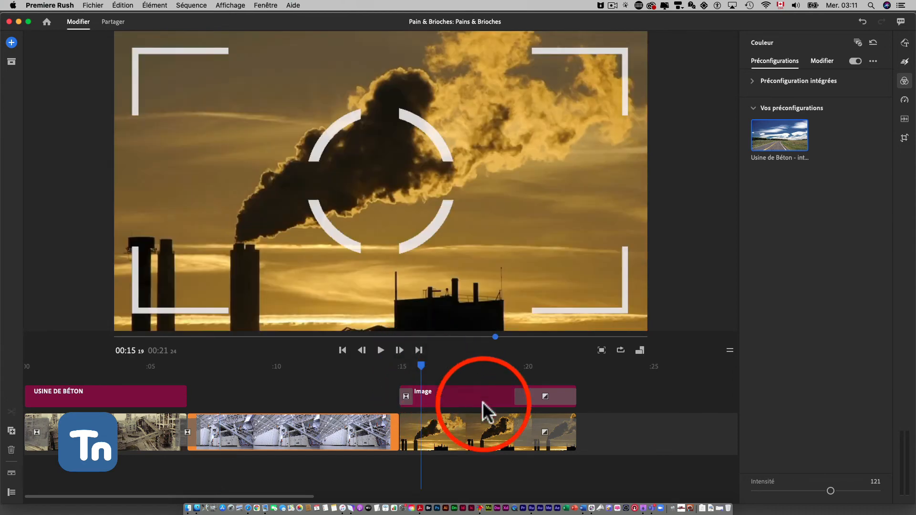
click(442, 441)
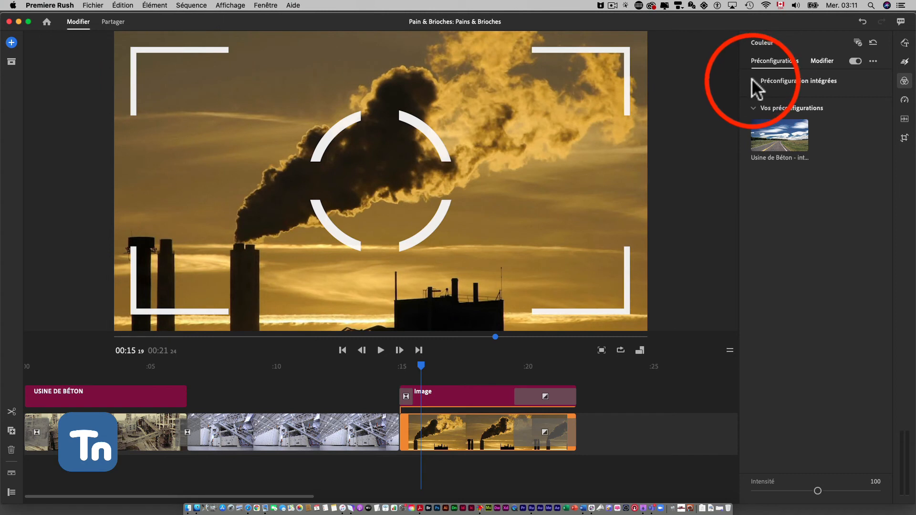
click(822, 60)
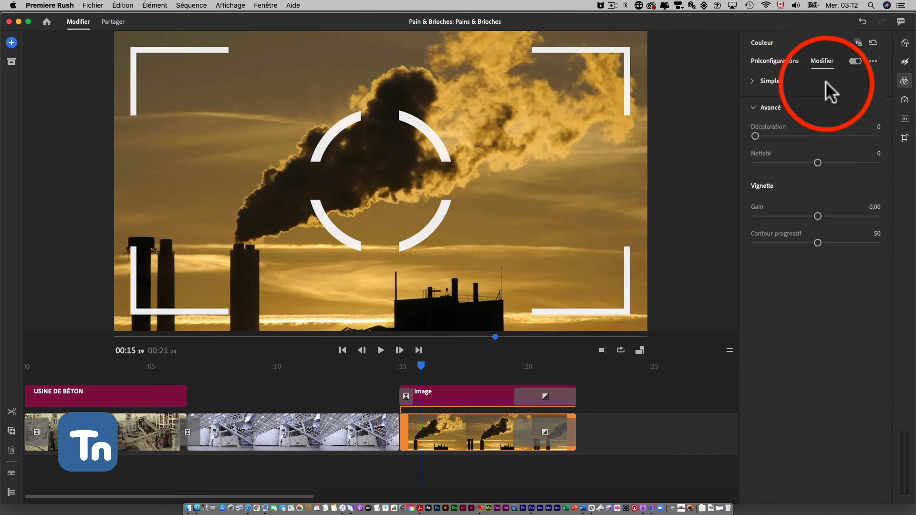
click(752, 80)
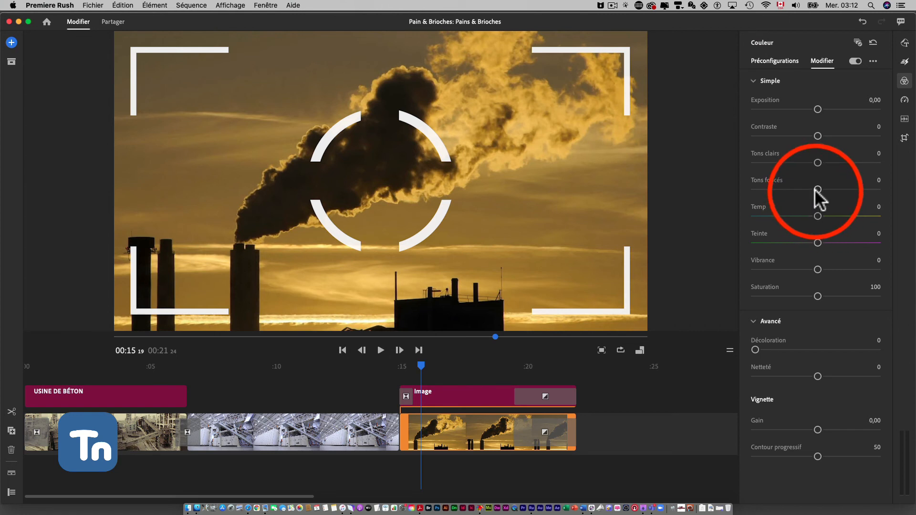
drag(815, 214, 787, 267)
drag(817, 294, 779, 301)
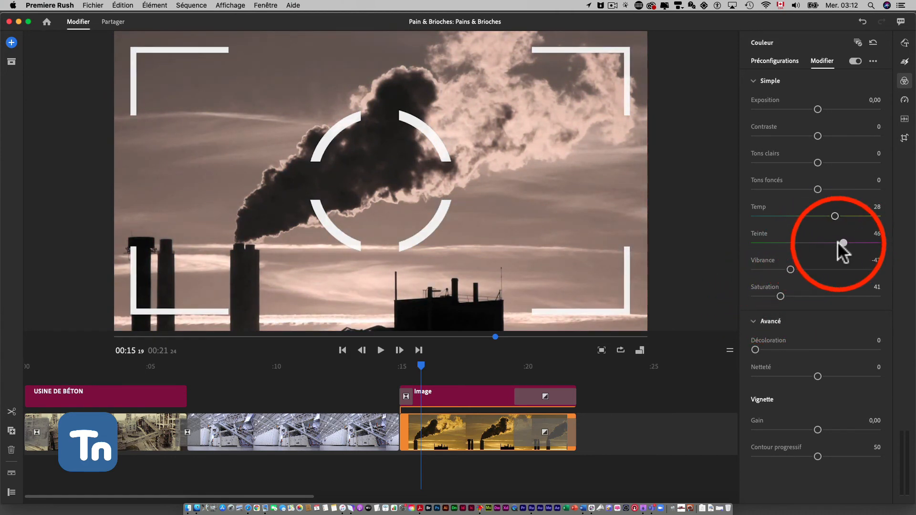
Step: Set the chimney clip's Teinte to -38, Temp to -9, Exposition to -0,47, Tons clairs to -49 and Tons foncés to -56
drag(842, 243, 794, 244)
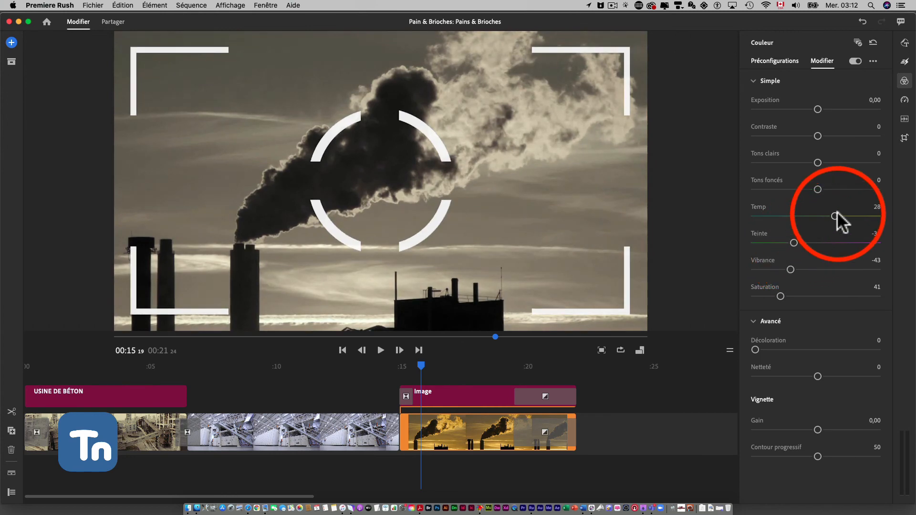
drag(836, 216, 808, 215)
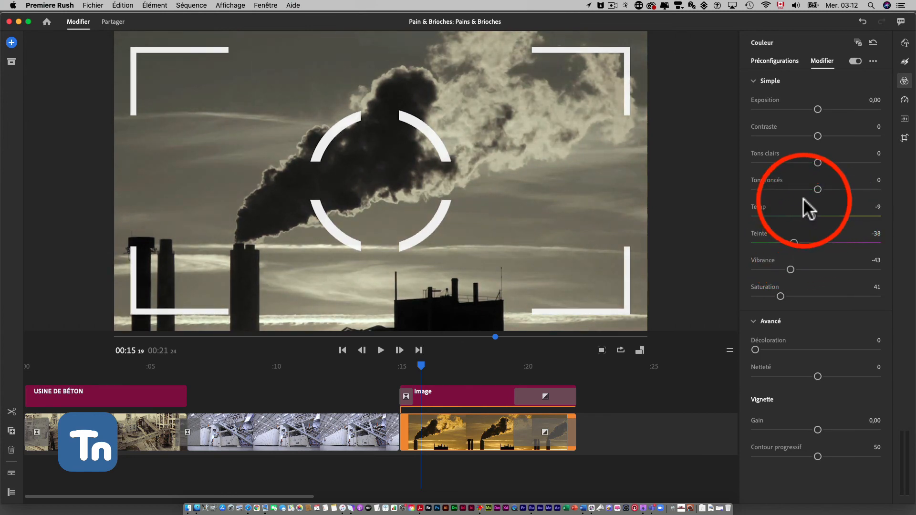
drag(817, 109, 811, 110)
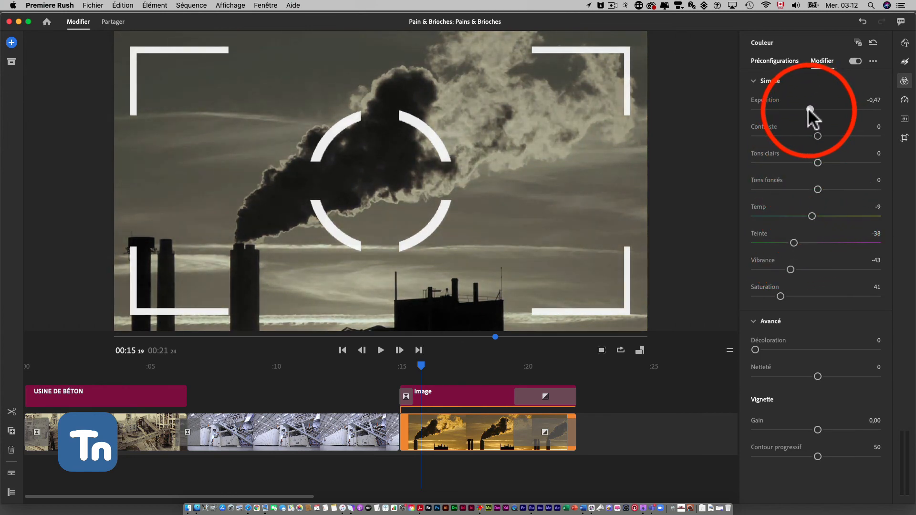
drag(818, 162, 779, 190)
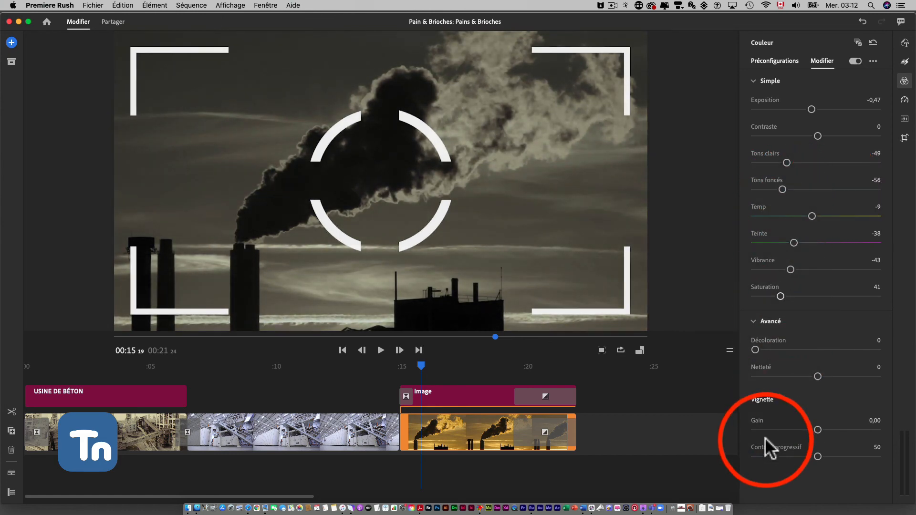
Step: Set the chimney clip's vignette Gain to -1,16, Décoloration to 24 and Netteté to -87
drag(817, 429, 792, 429)
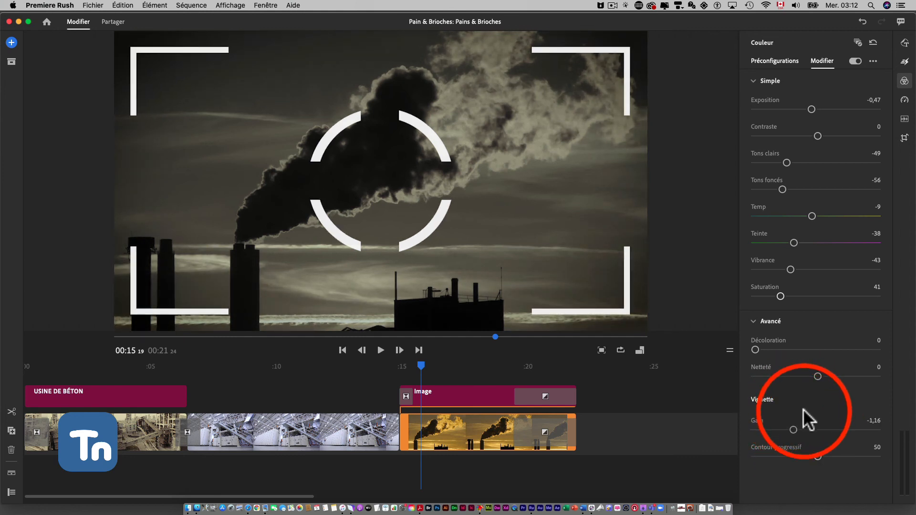
drag(756, 350, 783, 354)
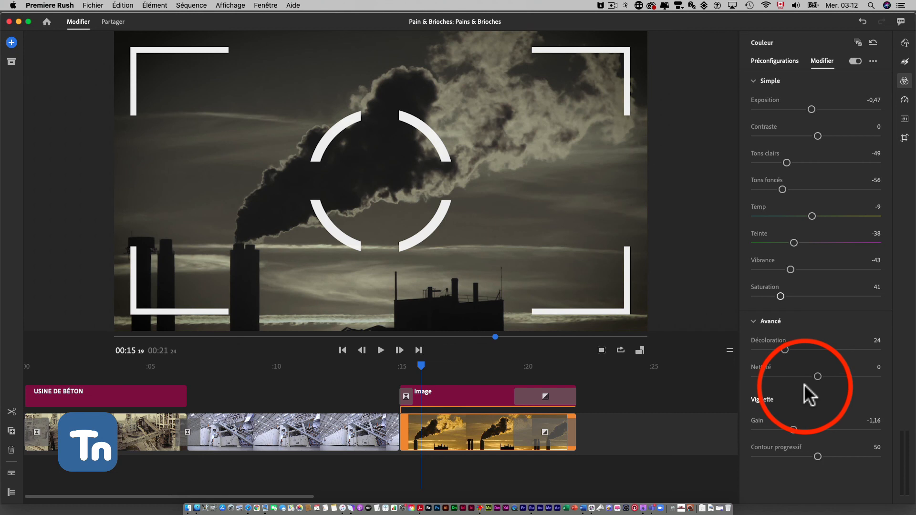
drag(820, 378, 760, 374)
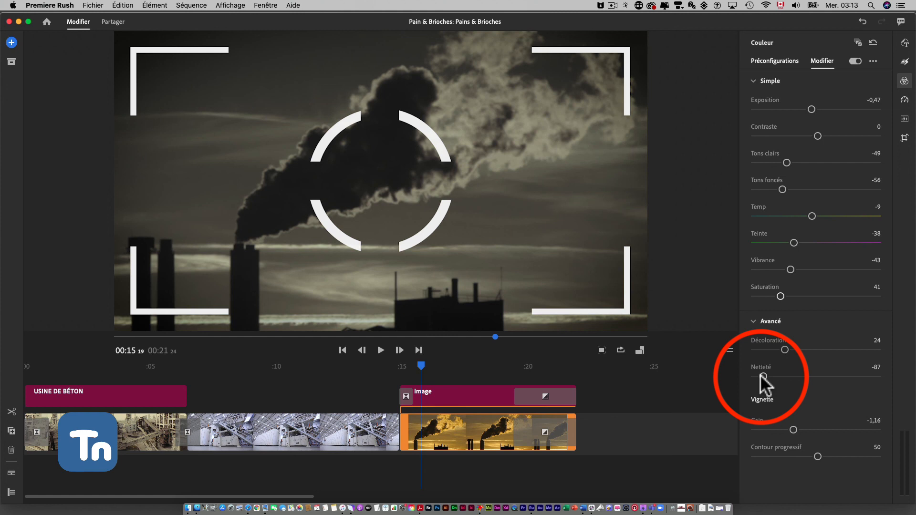
click(612, 6)
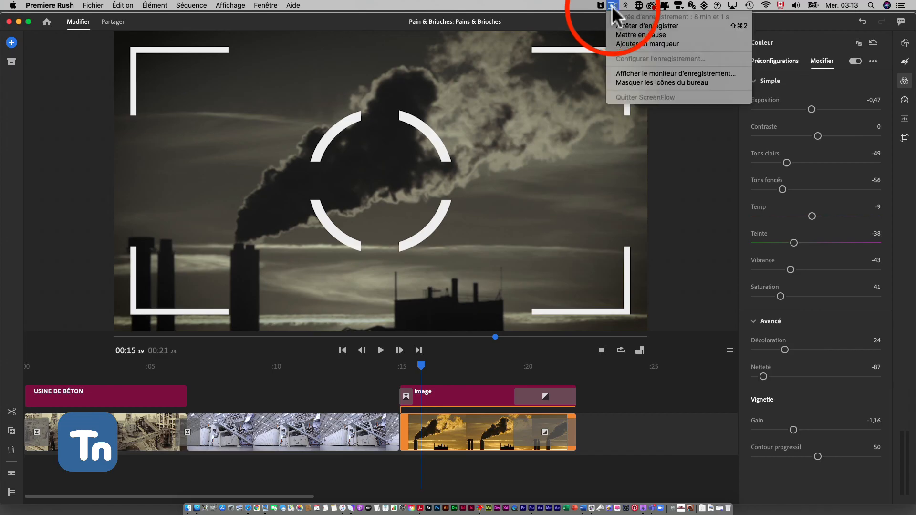